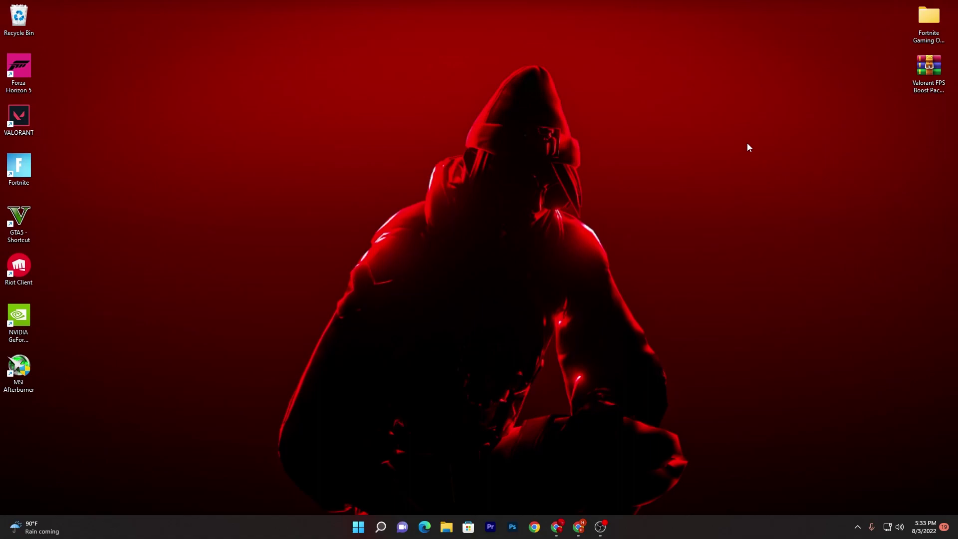
- Launch the Local Group Policy Editor with gpedit.msc and widen its window
key("super+r")
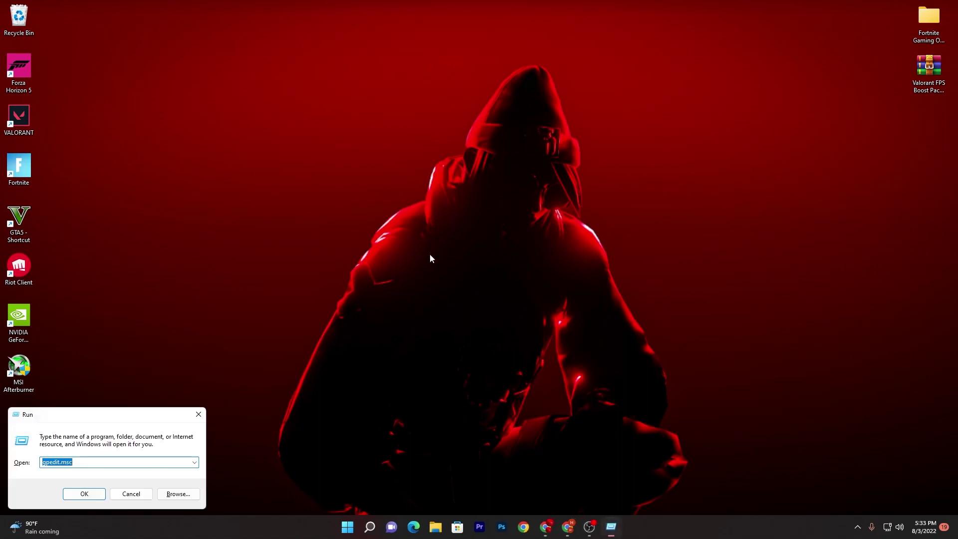
left_click_drag(128, 415, 503, 182)
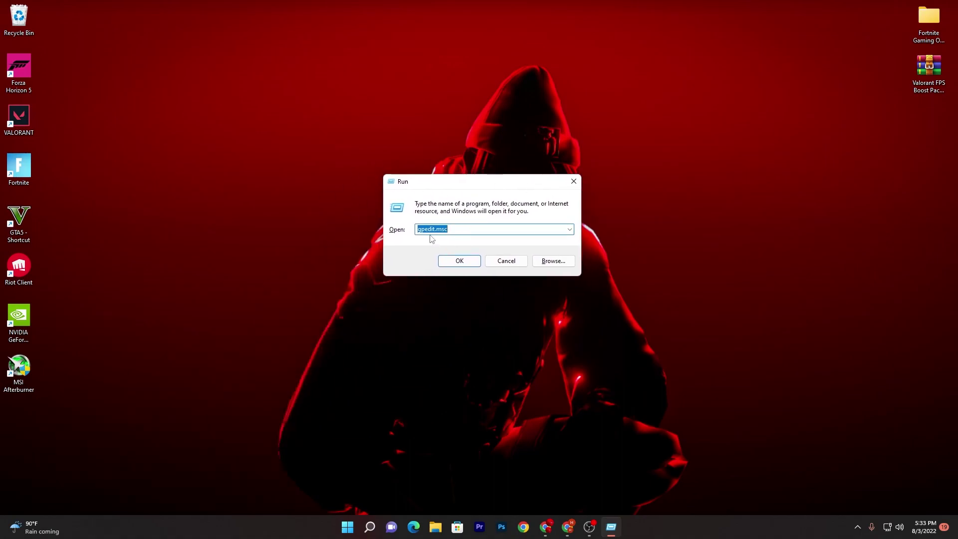
left_click(449, 229)
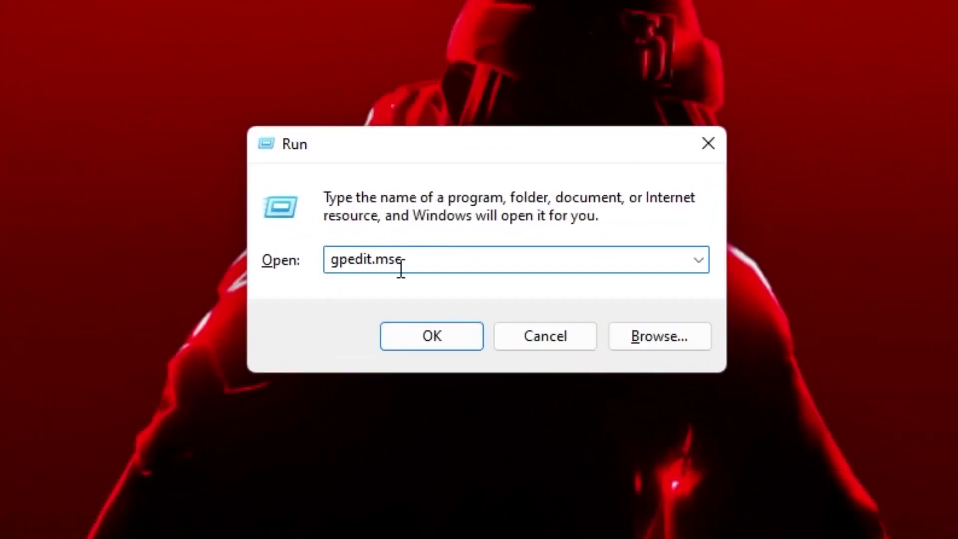
left_click(433, 335)
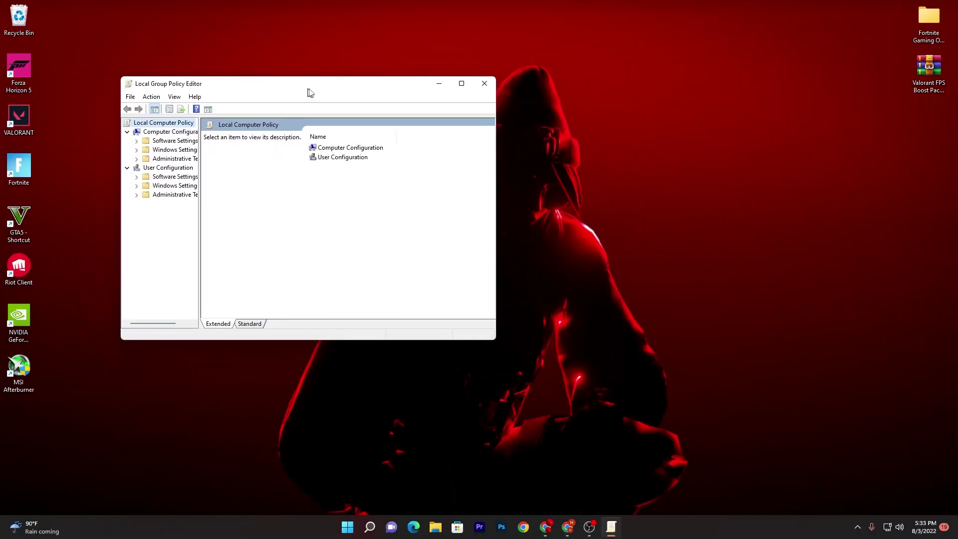
left_click_drag(324, 89, 467, 71)
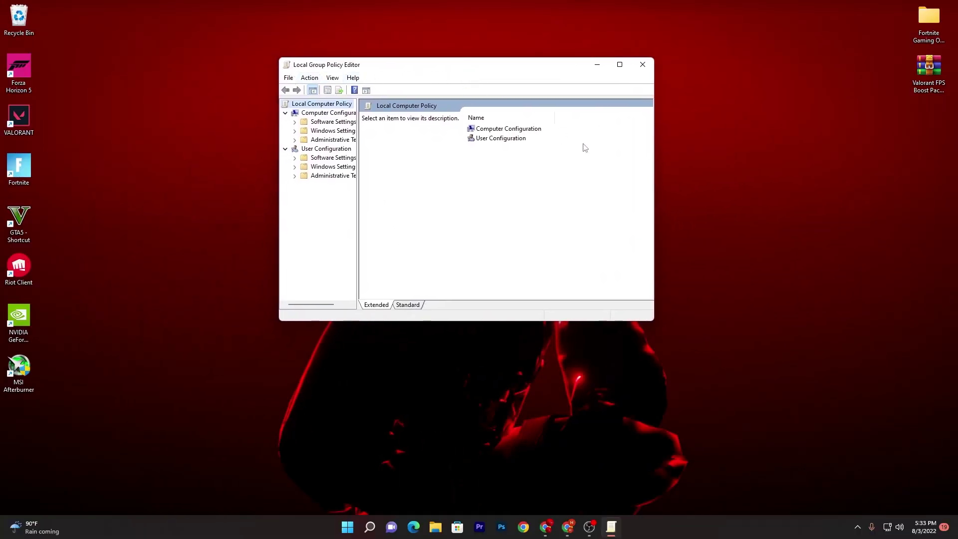
left_click_drag(657, 172, 803, 172)
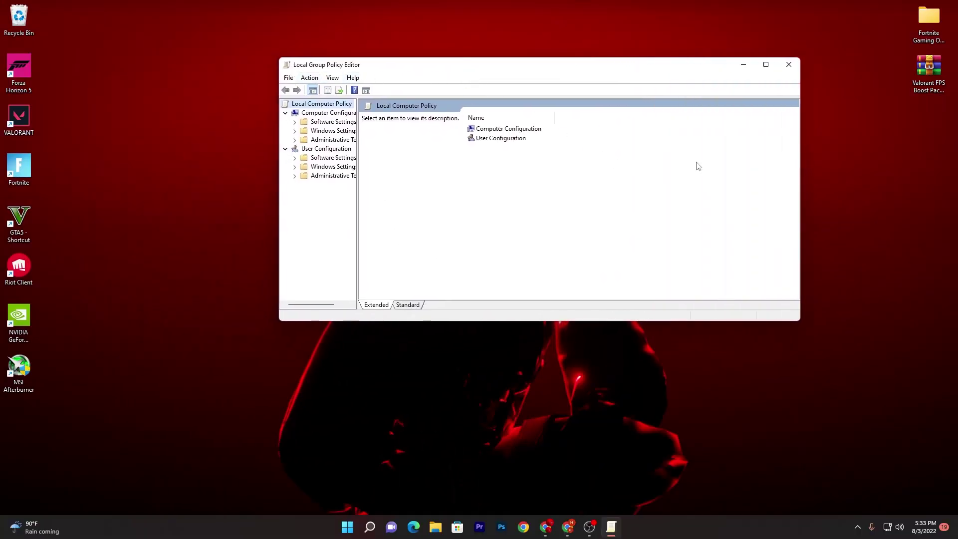
- Navigate to Computer Configuration > Administrative Templates > Windows Components > App Privacy
left_click(327, 141)
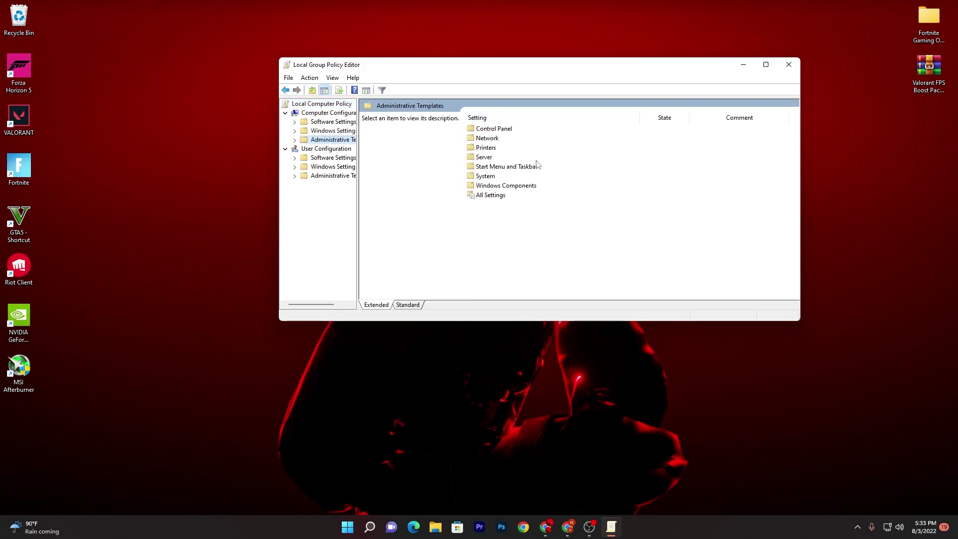
double_click(507, 186)
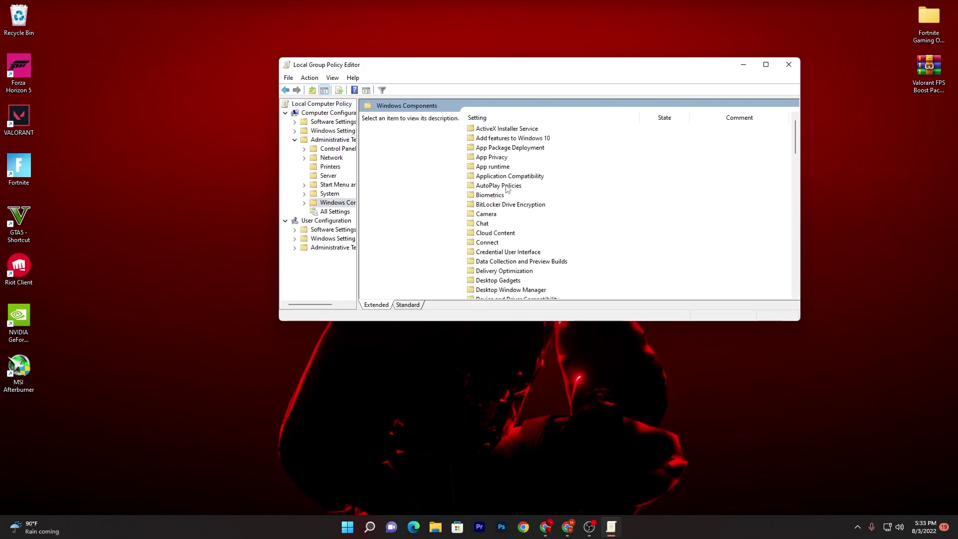
double_click(491, 157)
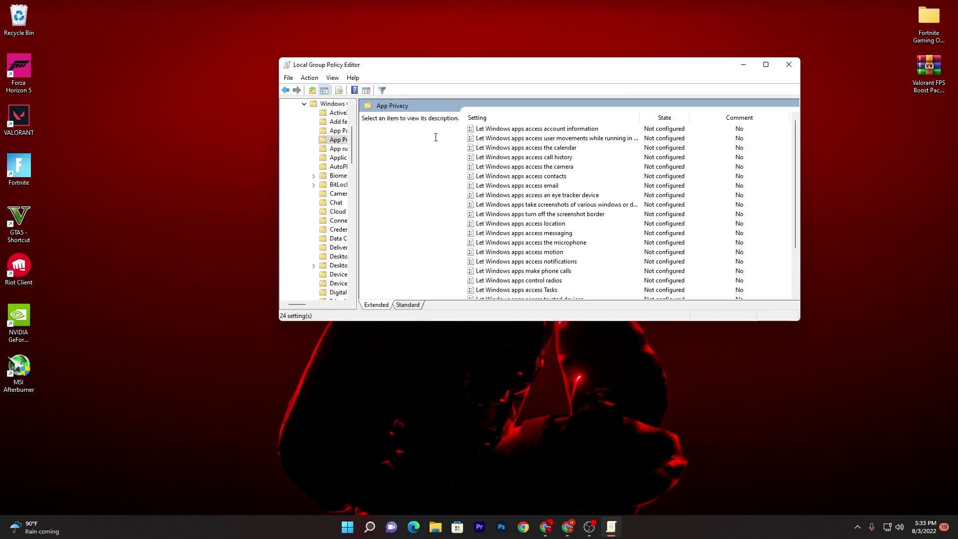
scroll(522, 213, "down", 2)
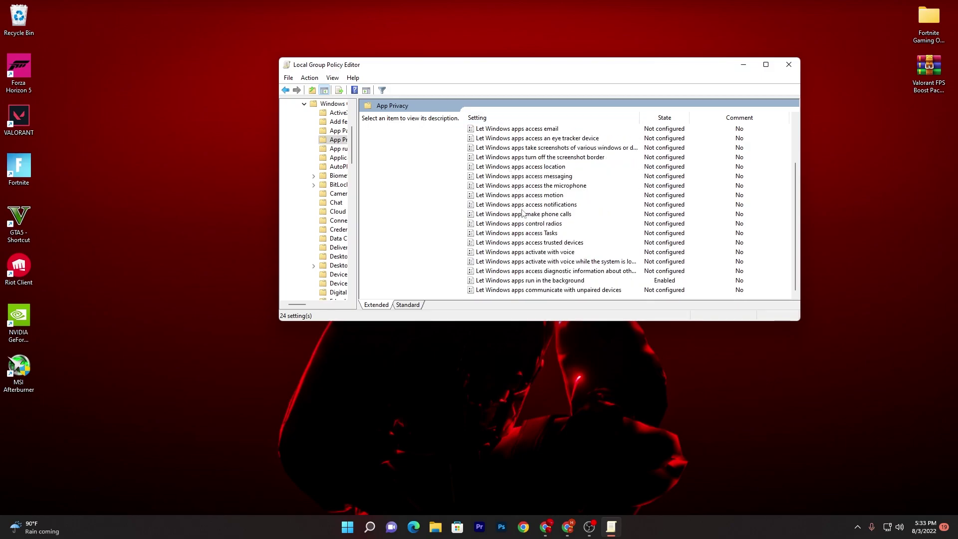
- Set 'Let Windows apps run in the background' to Force Deny for all apps and close the editor
double_click(511, 282)
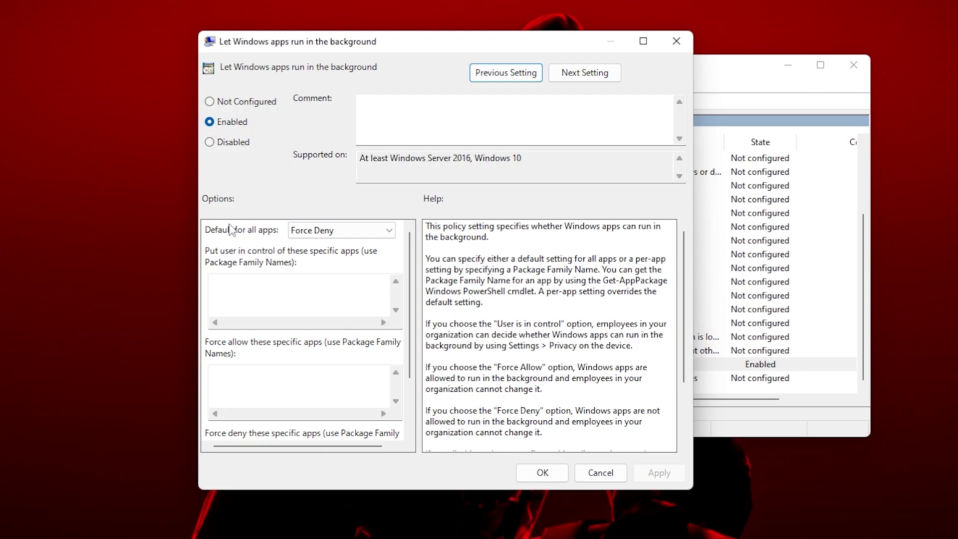
left_click(336, 231)
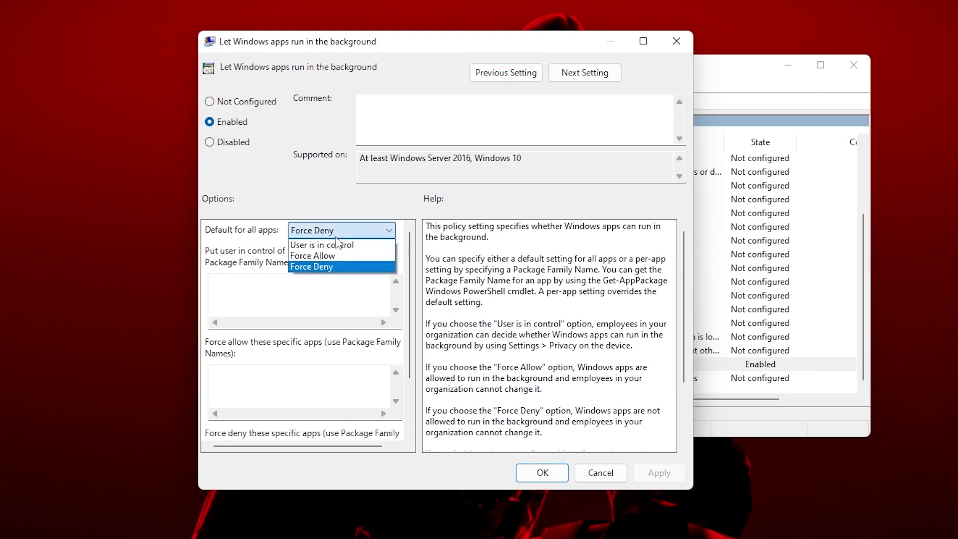
left_click(313, 267)
left_click(658, 472)
left_click(542, 472)
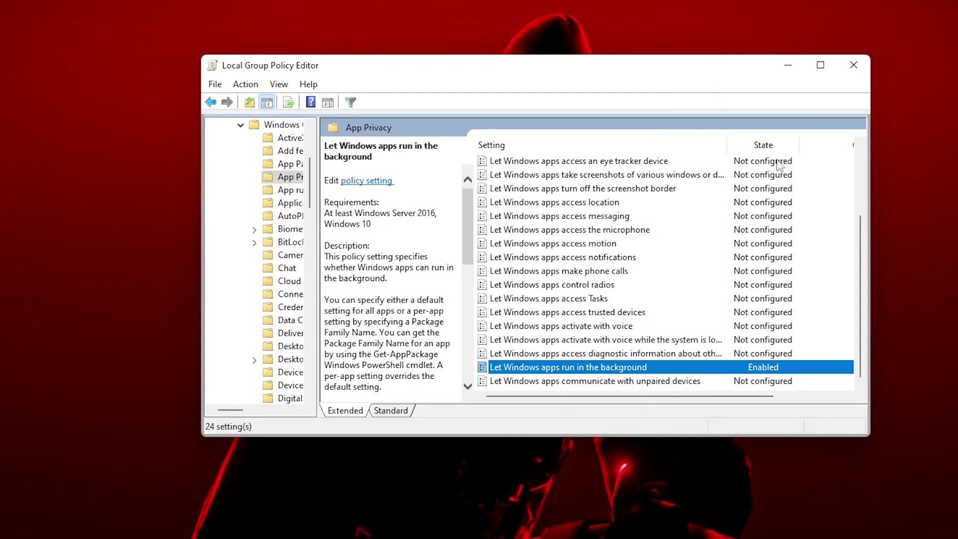
left_click(843, 69)
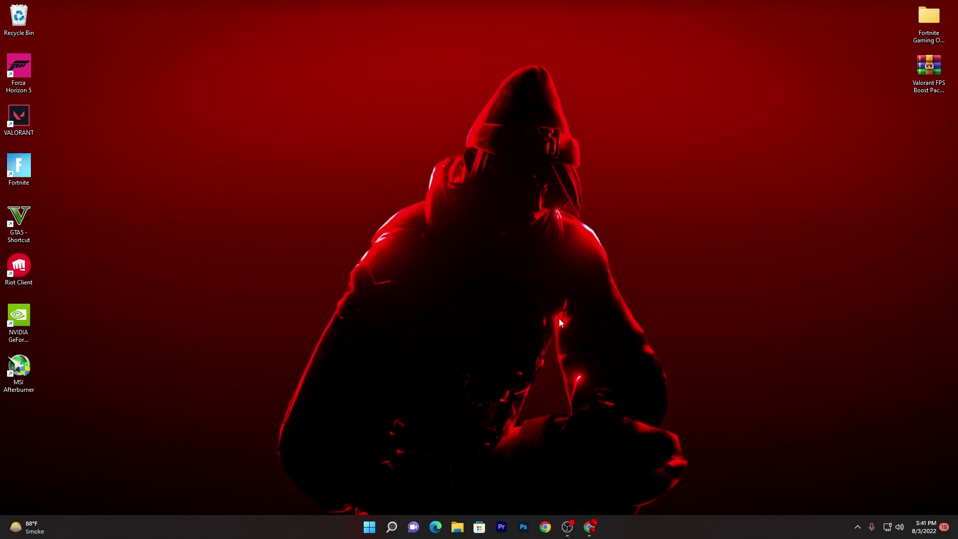
- Download the 978 KB Valorant FPS Boost Pack For PC from the uptopacks VALORANT FPS post onto the desktop
left_click(595, 522)
scroll(329, 221, "down", 4)
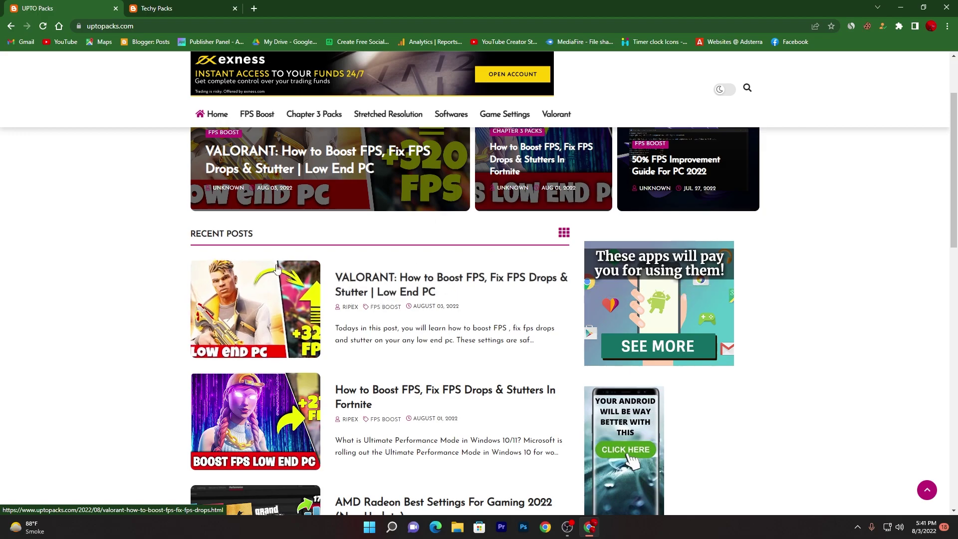
scroll(296, 287, "up", 4)
scroll(274, 292, "down", 4)
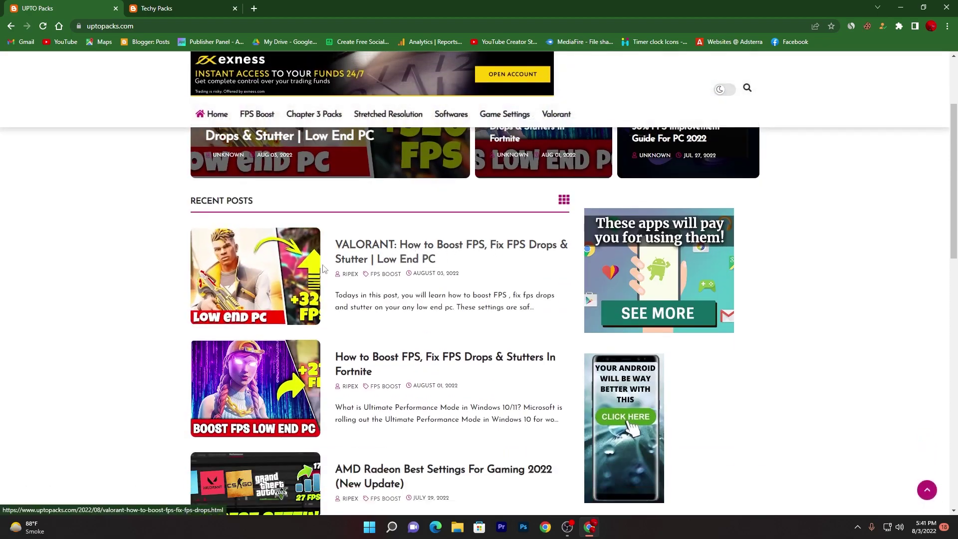
left_click(252, 283)
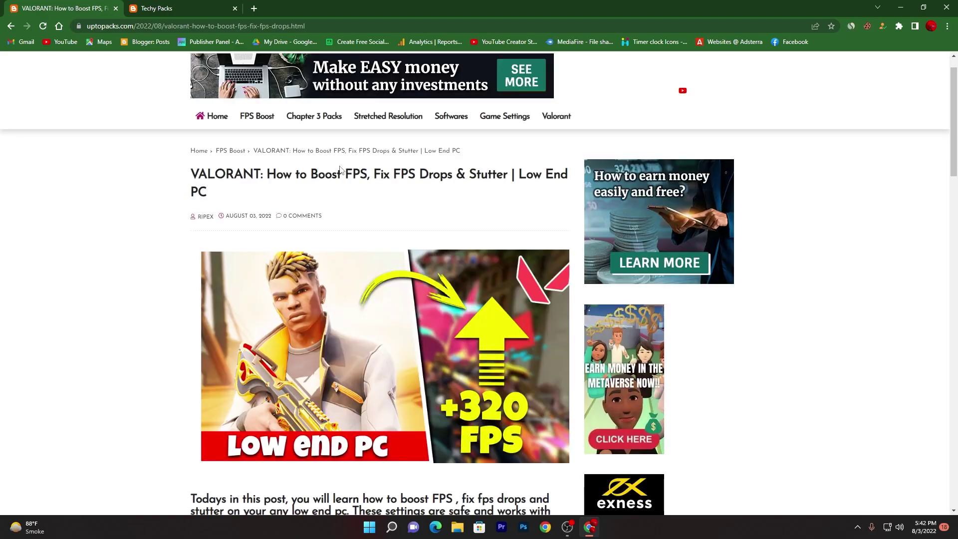
scroll(350, 274, "down", 9)
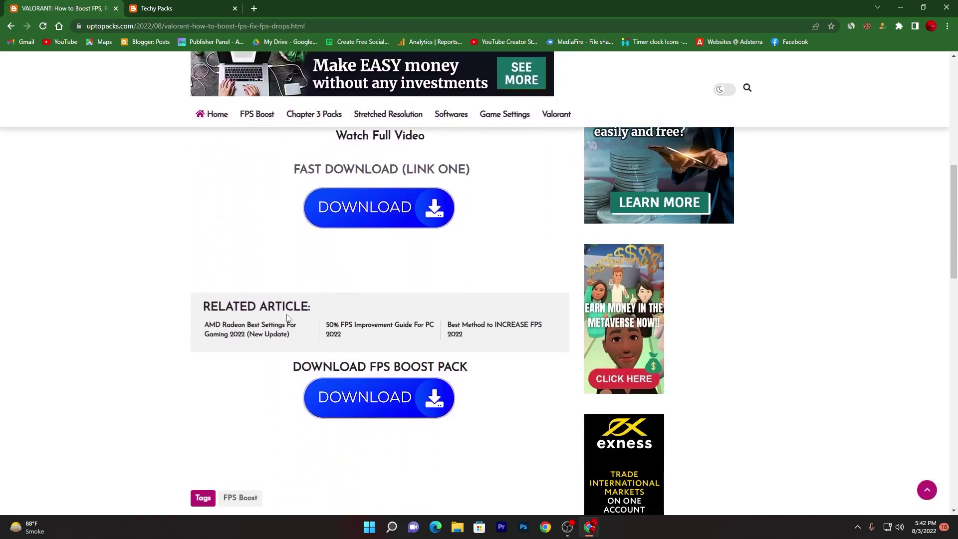
left_click(391, 405)
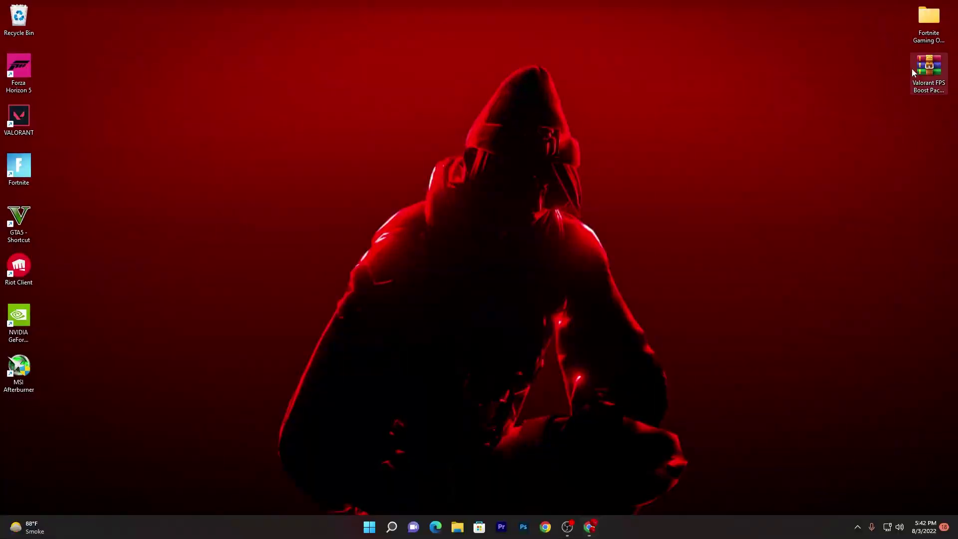
left_click_drag(914, 73, 383, 122)
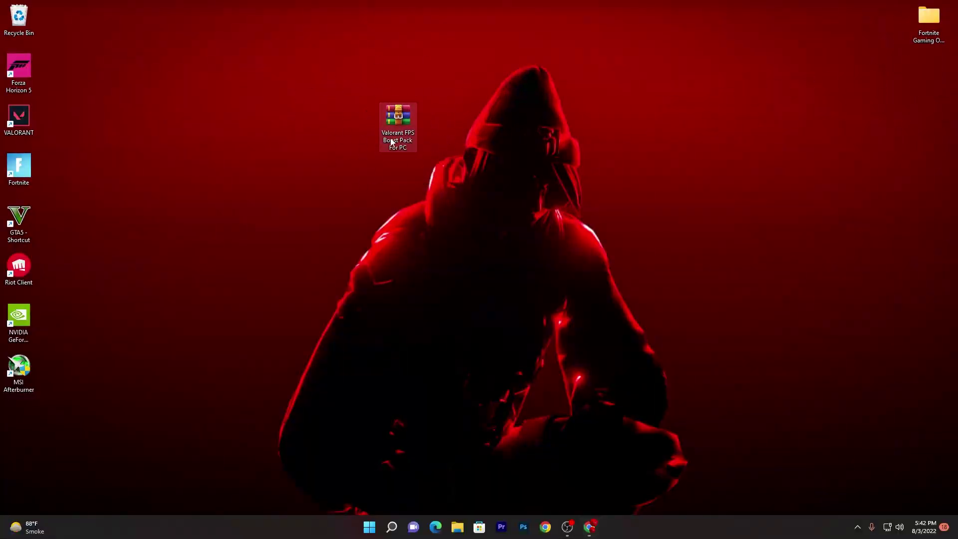
- Extract the Valorant FPS Boost Pack For PC folder from the .rar onto the desktop
double_click(401, 114)
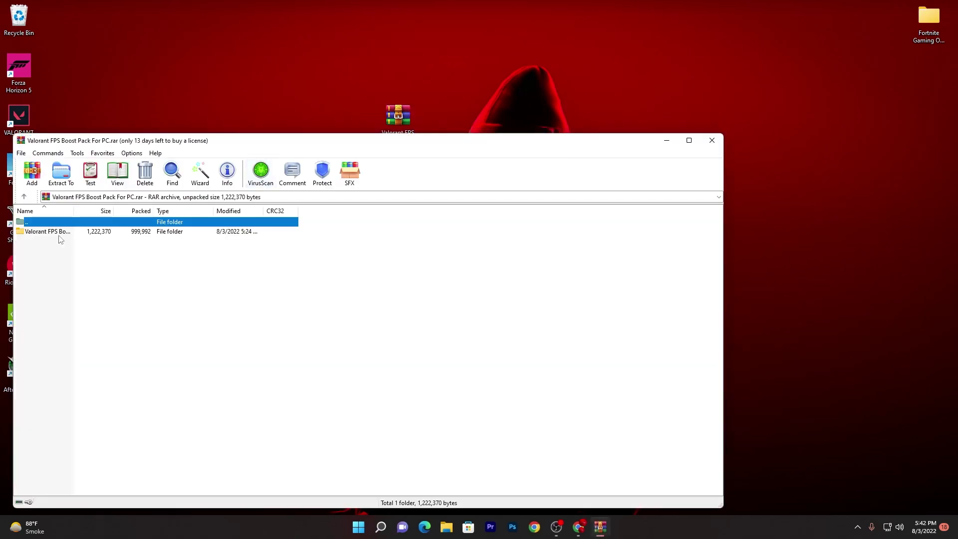
left_click_drag(55, 232, 451, 85)
left_click(667, 142)
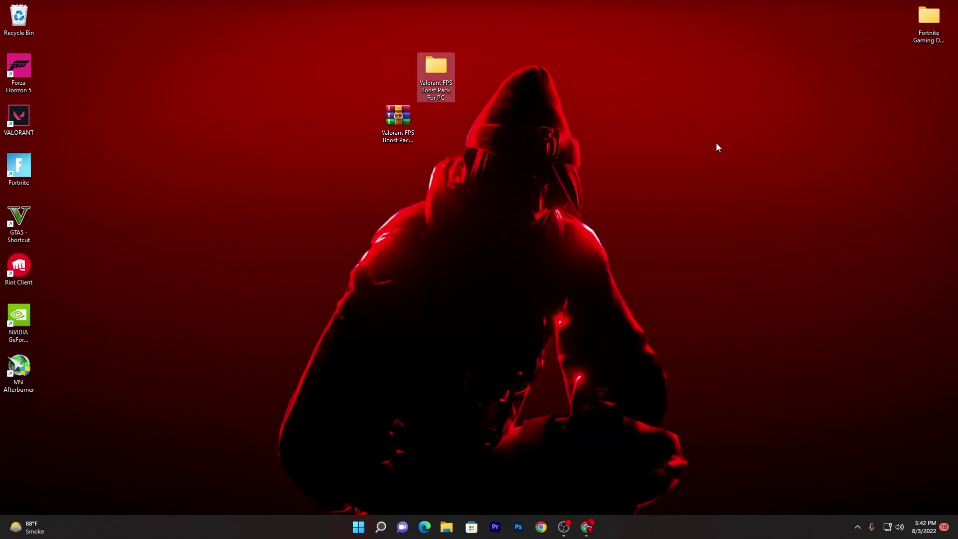
- Open the CPU Program folder inside the extracted boost pack
double_click(430, 73)
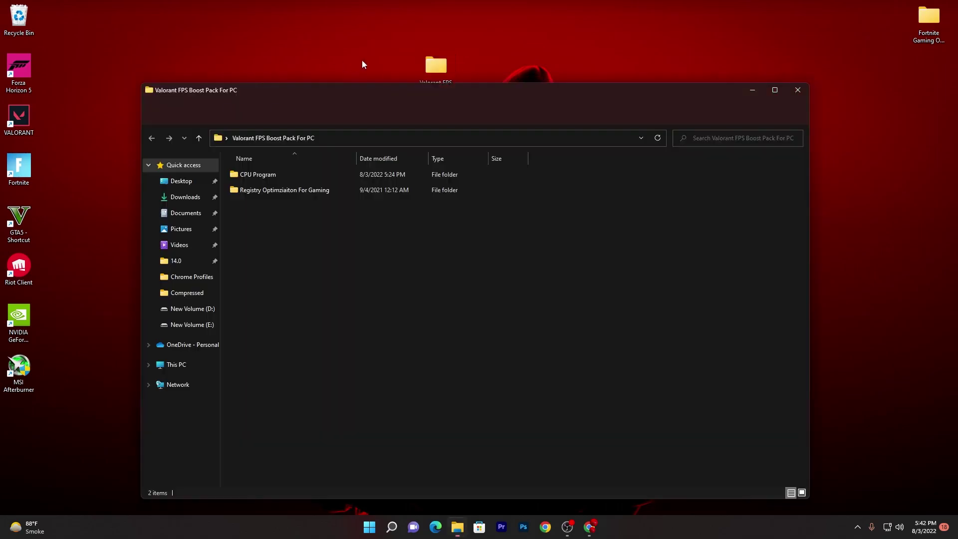
left_click_drag(280, 168, 406, 181)
left_click(324, 221)
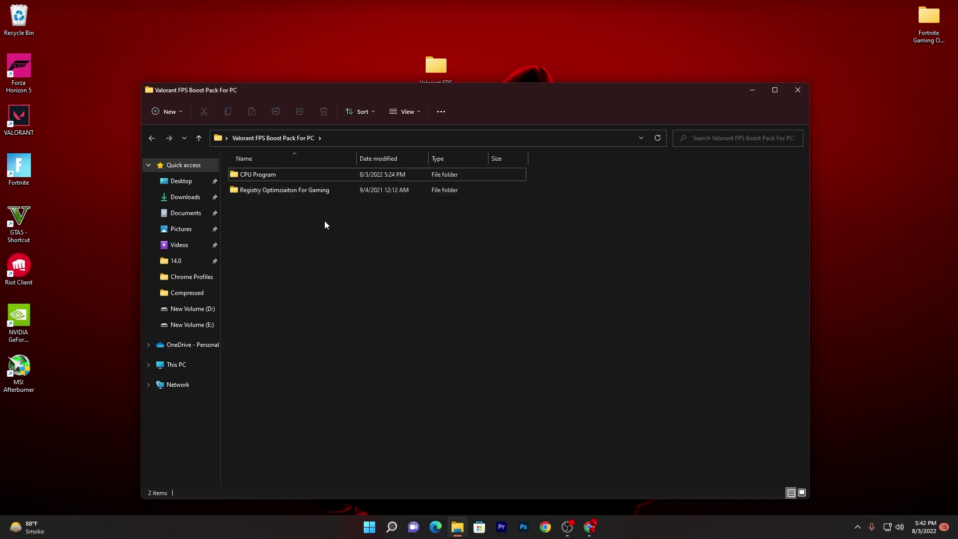
double_click(259, 175)
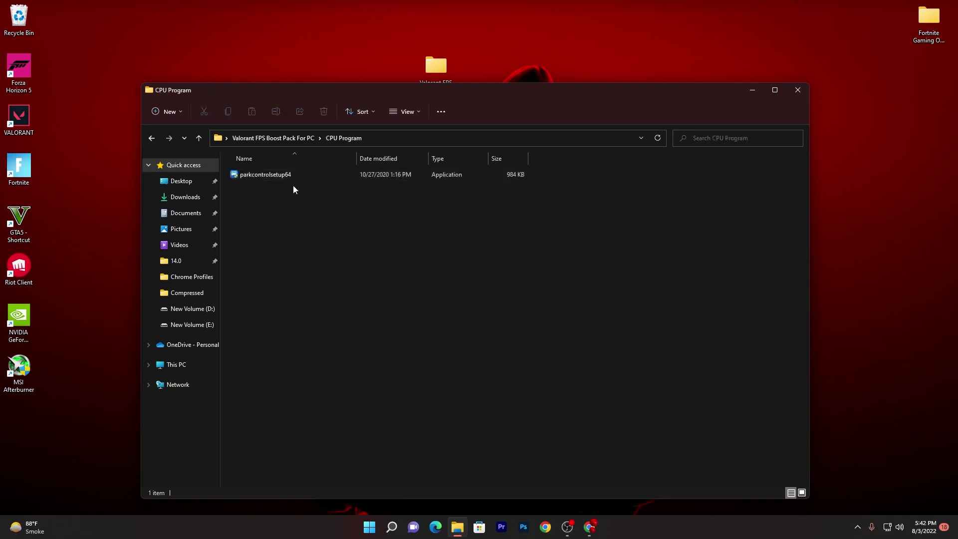
- Install ParkControl from parkcontrolsetup64 in English, accepting the license
double_click(250, 175)
left_click(398, 404)
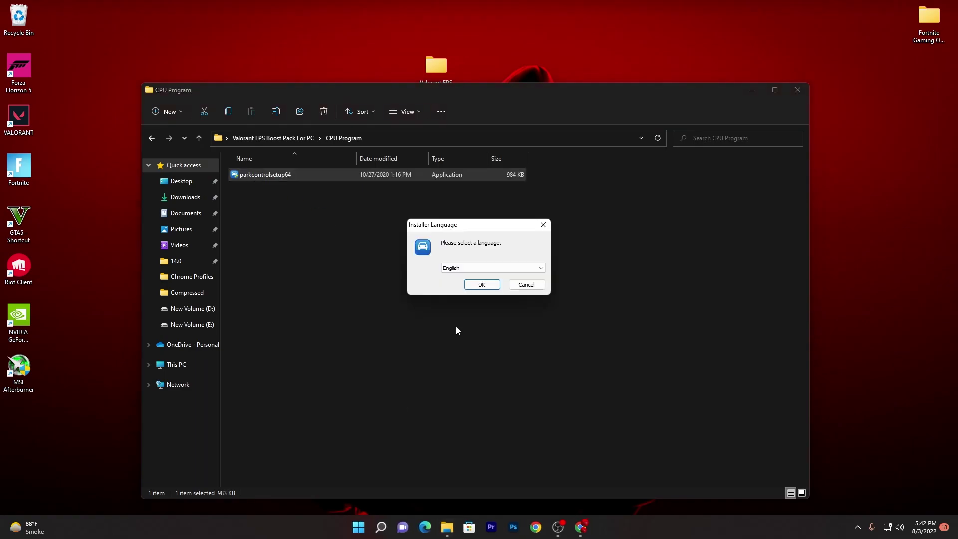
left_click(480, 285)
left_click(536, 342)
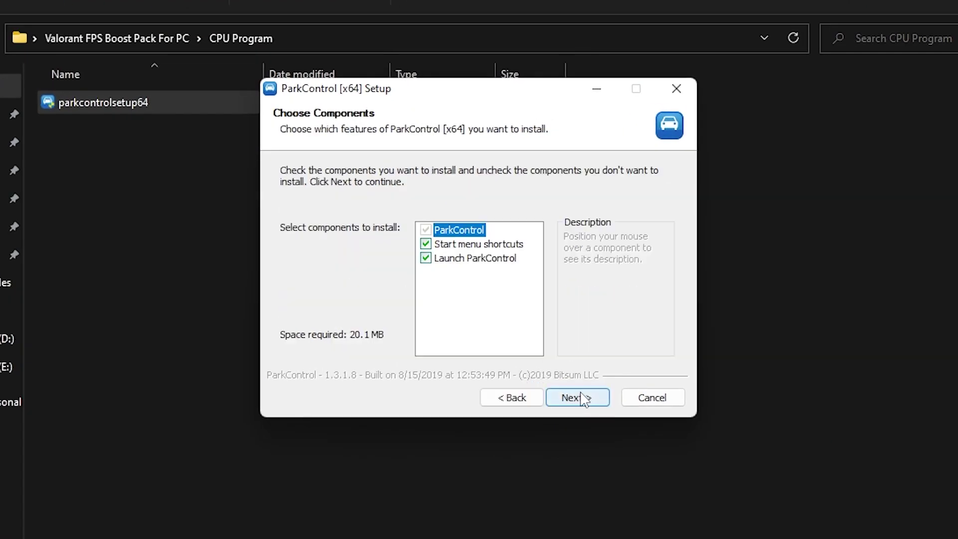
left_click(578, 397)
left_click(579, 398)
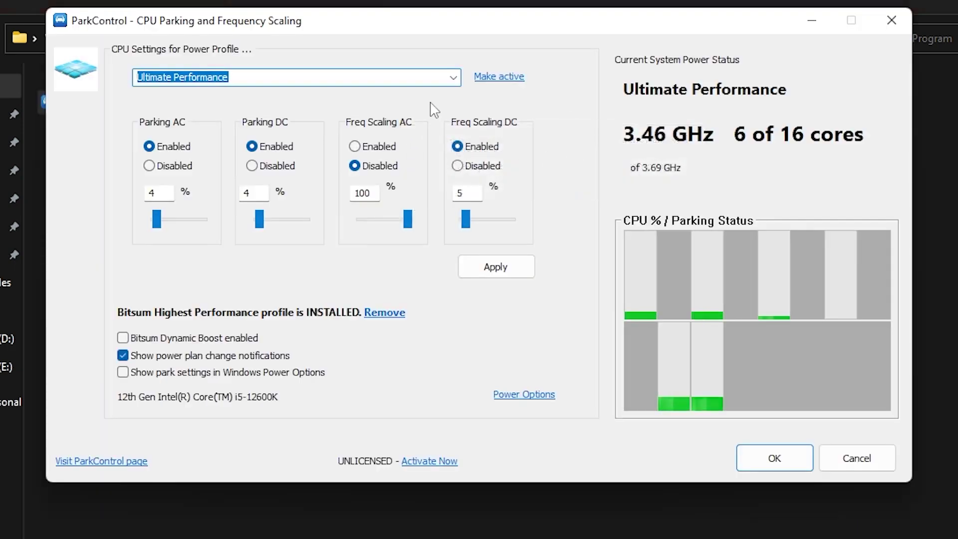
- Make Bitsum Highest Performance the active power plan
left_click(453, 77)
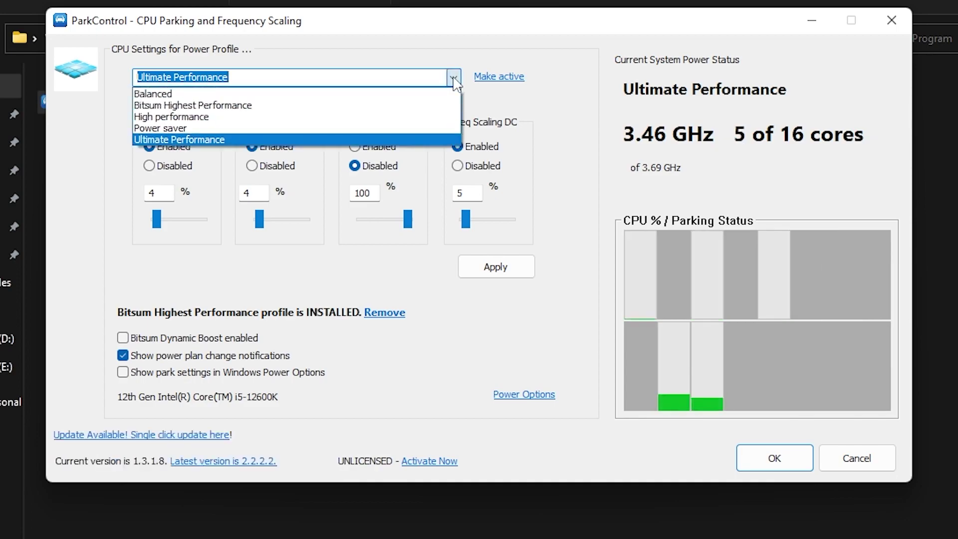
left_click(191, 105)
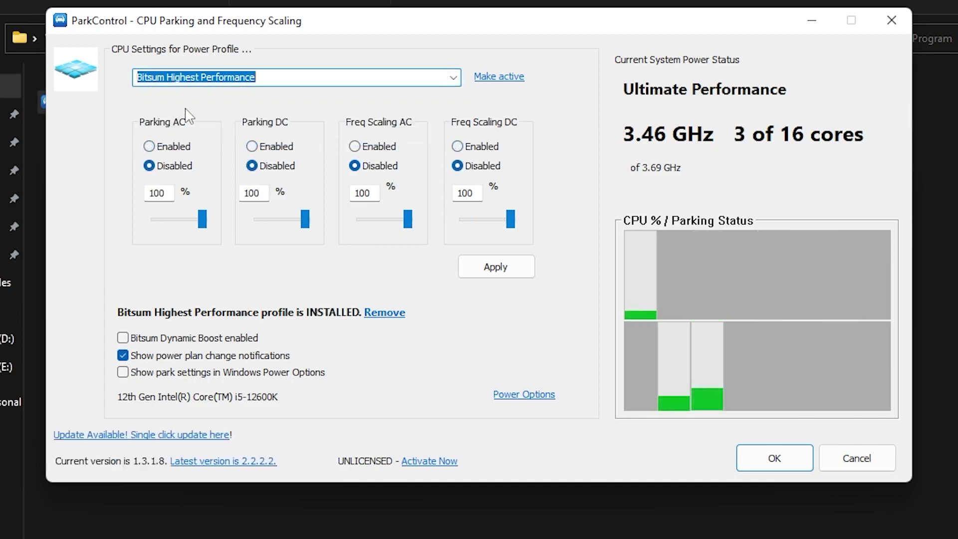
left_click(492, 78)
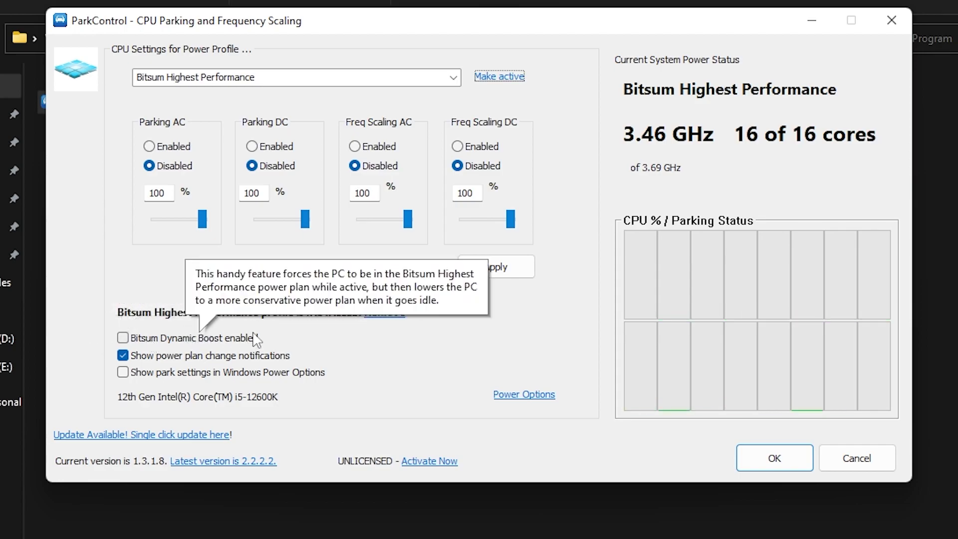
- Enable Bitsum Dynamic Boost with Bitsum Highest Performance as the idle plan, then close ParkControl
left_click(125, 338)
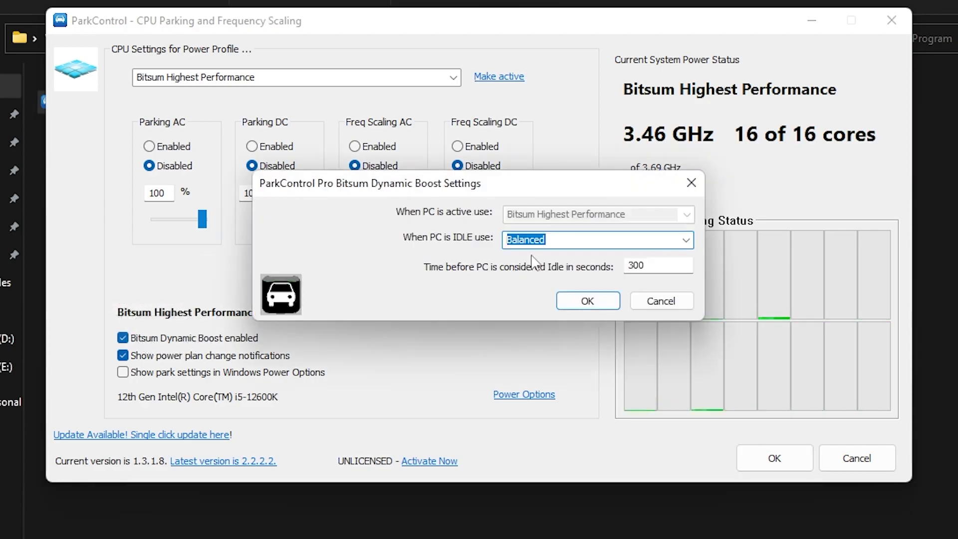
left_click(686, 240)
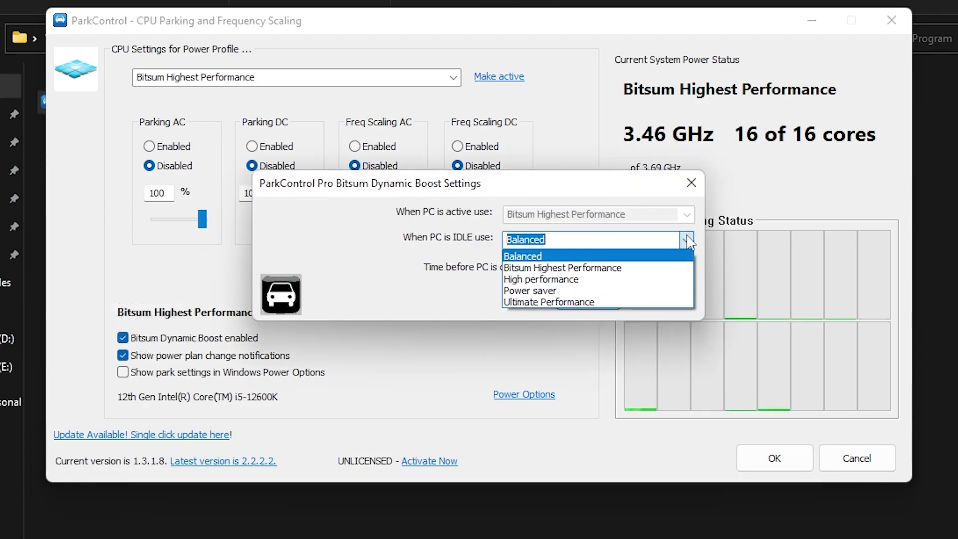
left_click(528, 268)
left_click(591, 301)
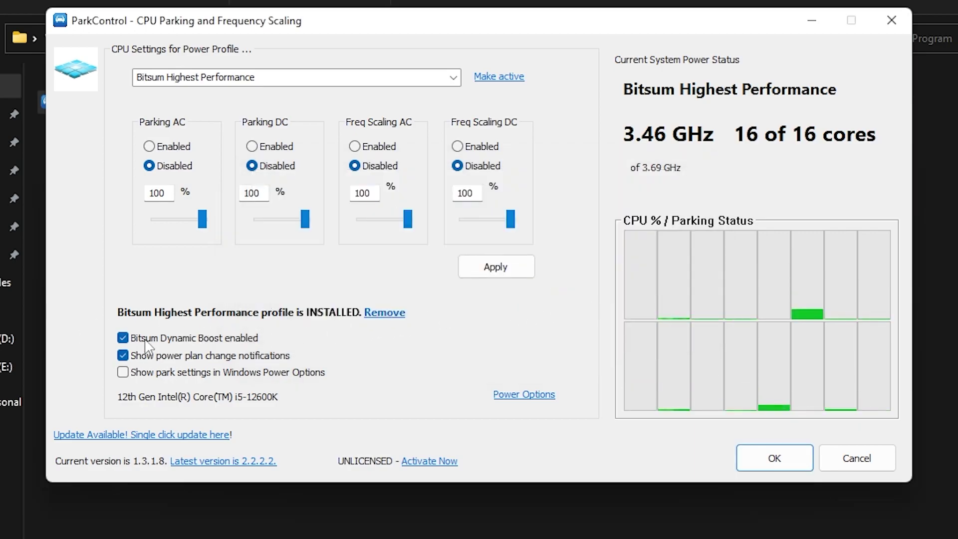
mouse_move(146, 341)
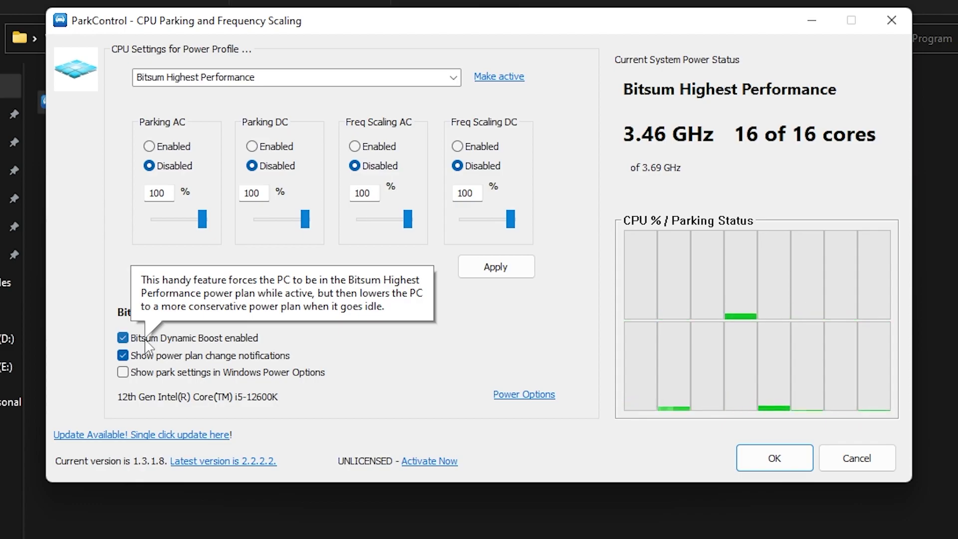
left_click(776, 457)
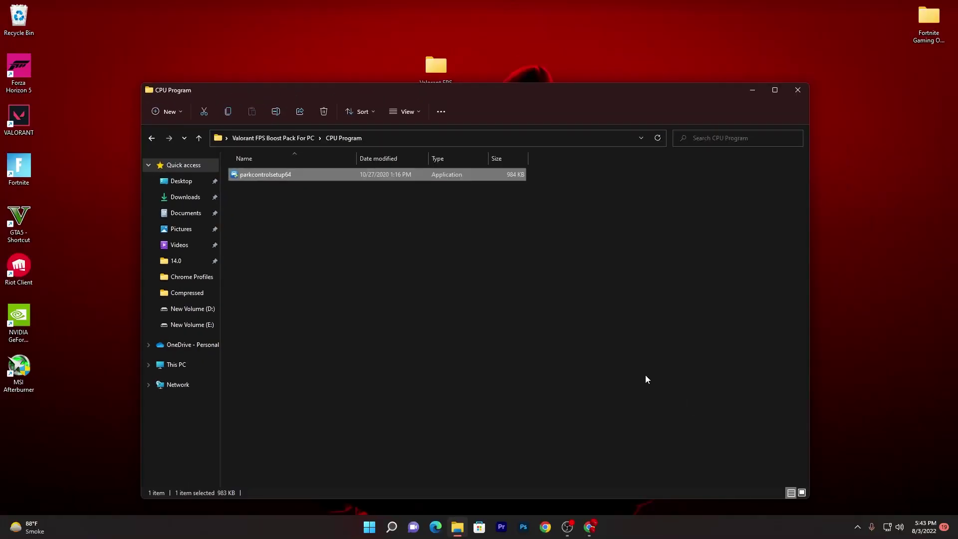
- Go back to the boost pack folder and open Registry Optimziaiton For Gaming, reviewing its six items
left_click(857, 527)
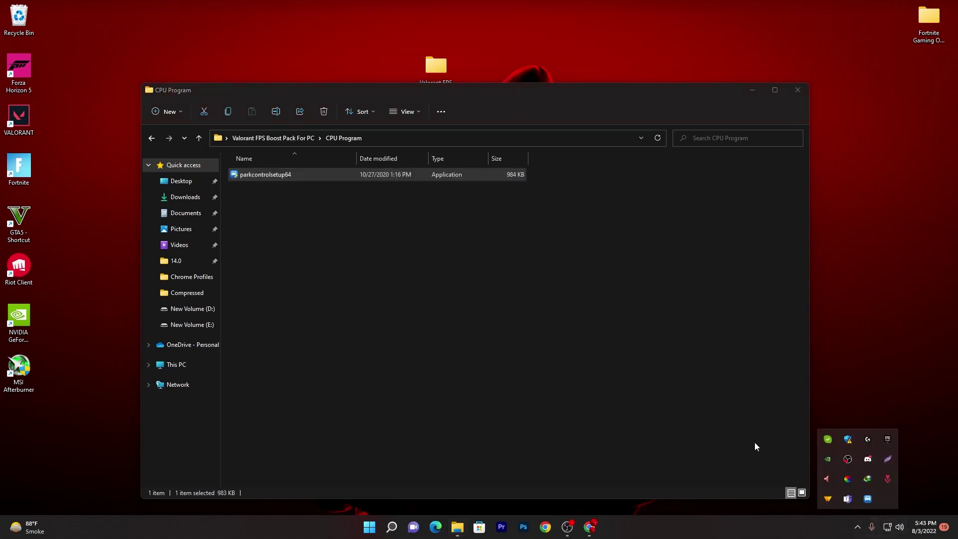
left_click(857, 526)
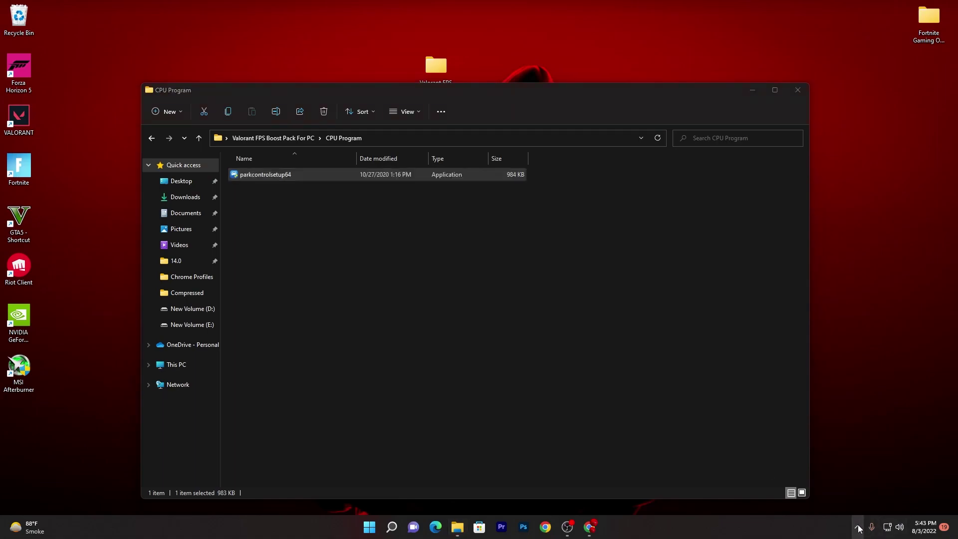
left_click(271, 138)
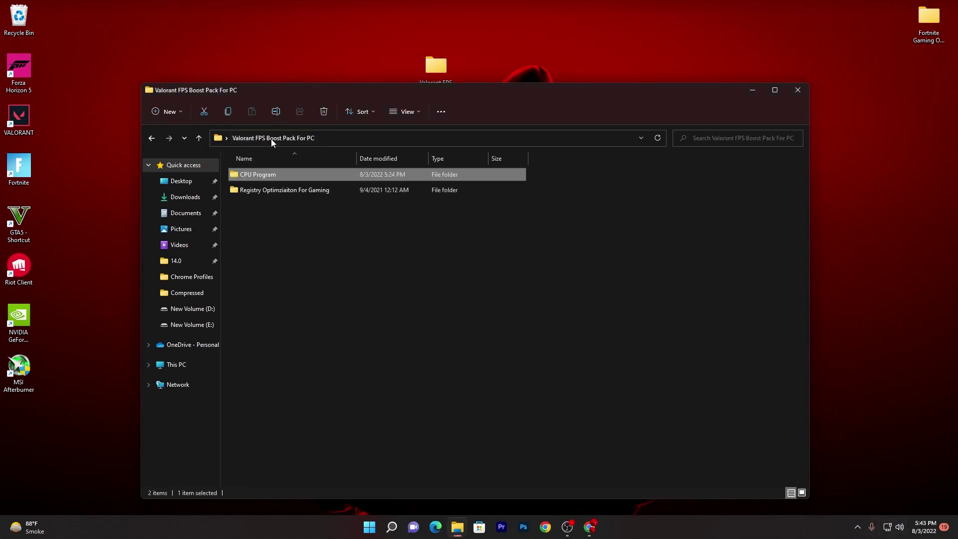
double_click(258, 190)
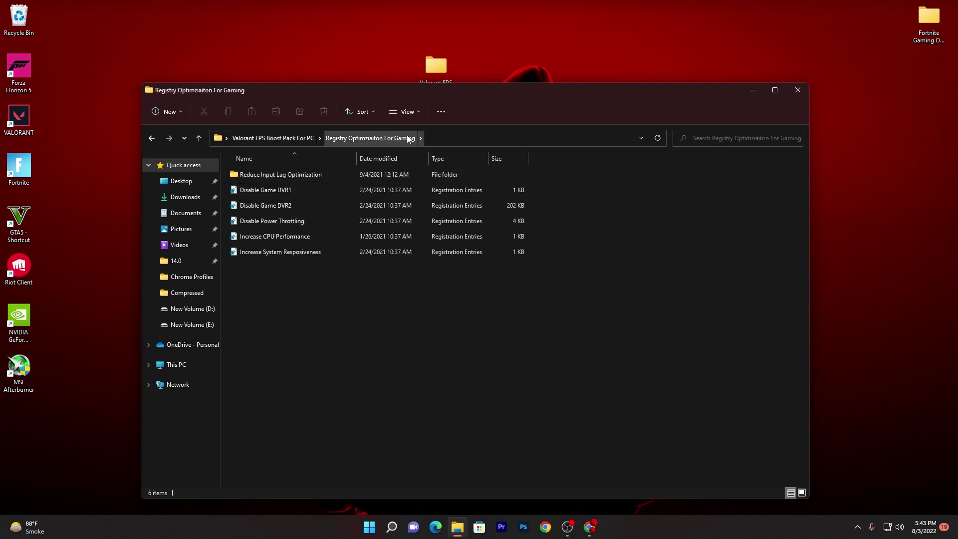
left_click_drag(293, 280, 469, 178)
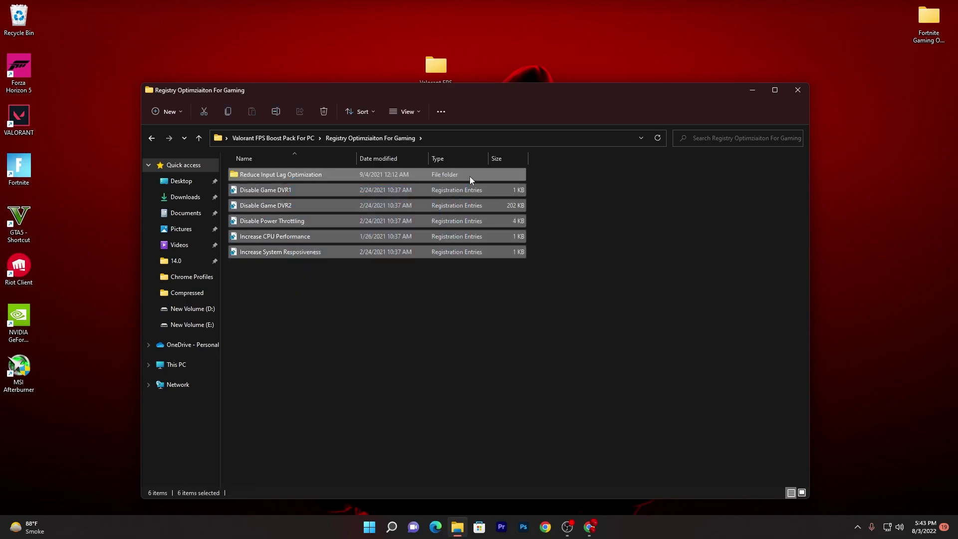
left_click(297, 260)
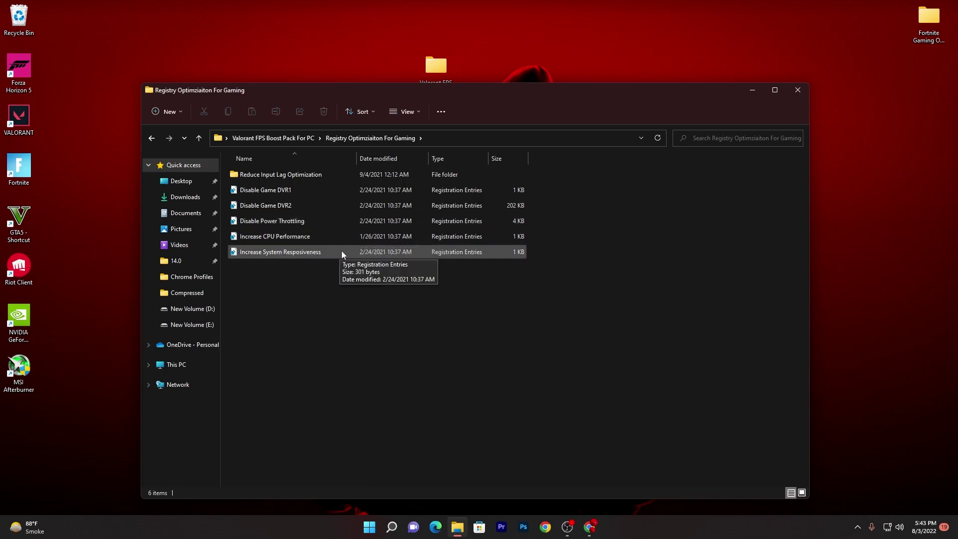
left_click_drag(311, 282, 463, 190)
left_click(585, 242)
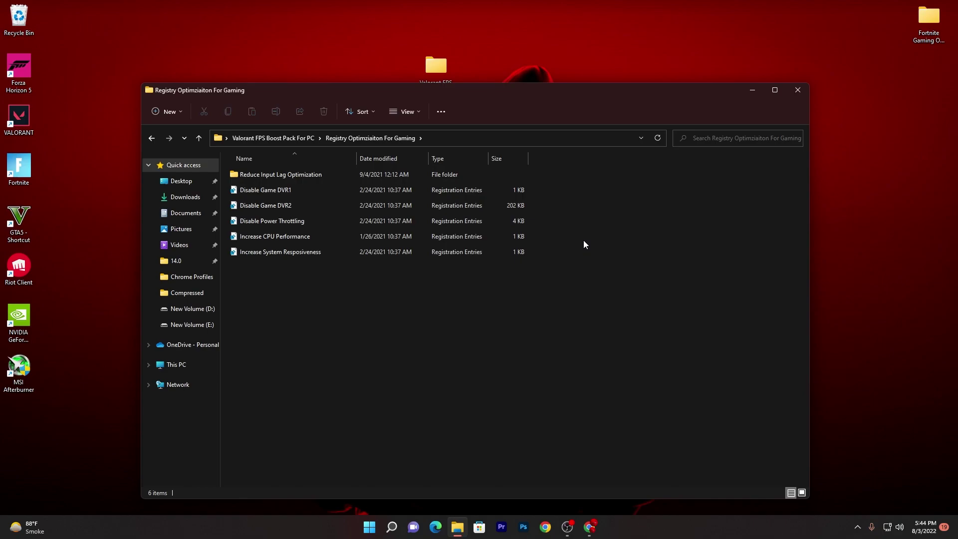
- Import the Disable Game DVR1 and Disable Game DVR2 registry tweaks
double_click(293, 196)
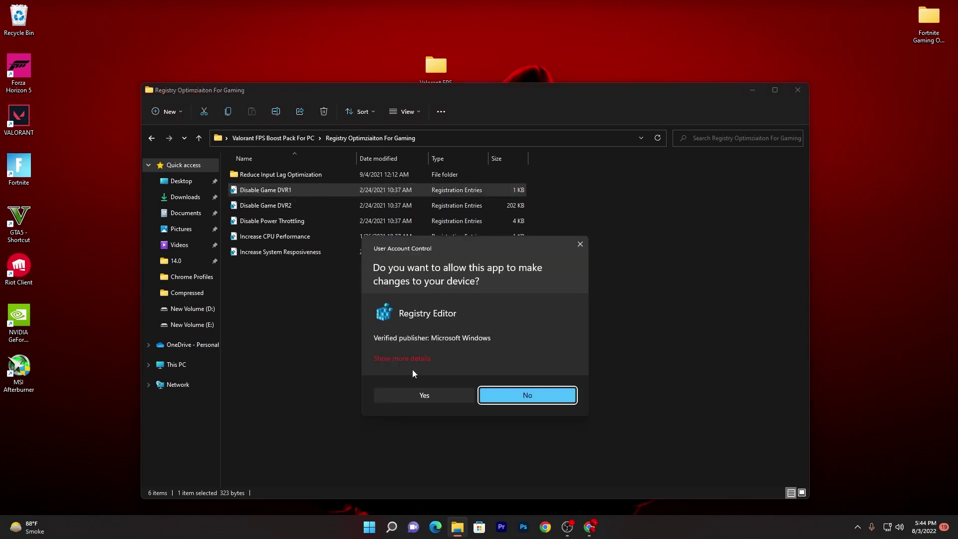
left_click(427, 394)
left_click(553, 278)
left_click(590, 265)
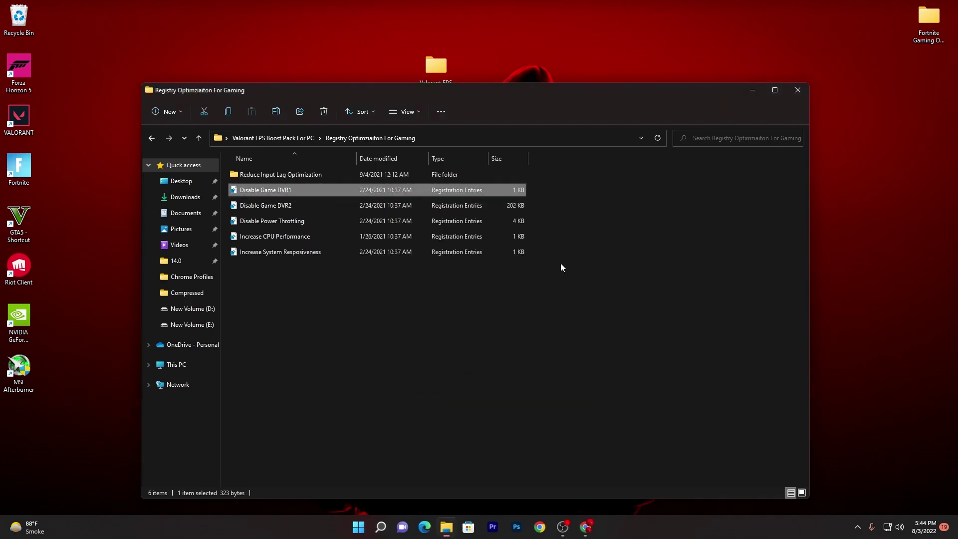
double_click(277, 204)
left_click(529, 394)
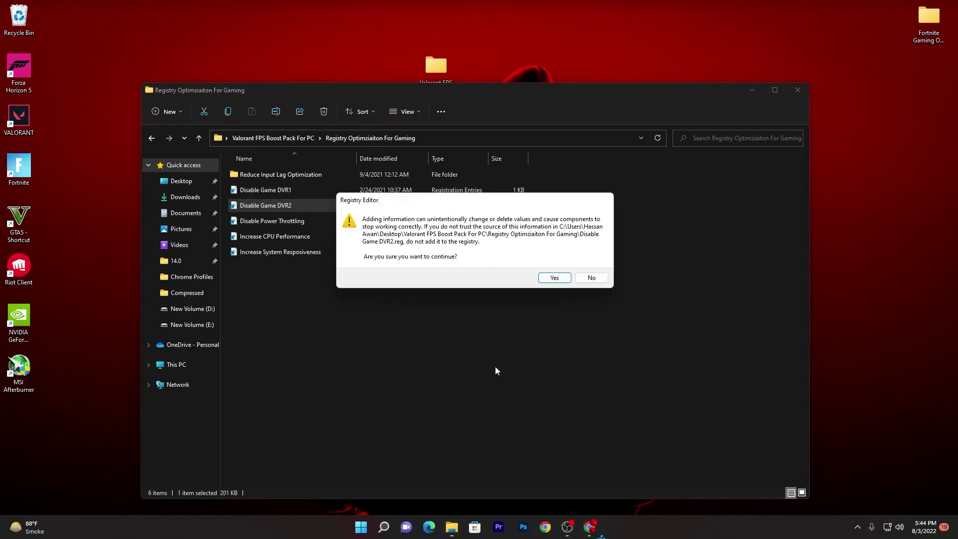
left_click(552, 278)
left_click(591, 266)
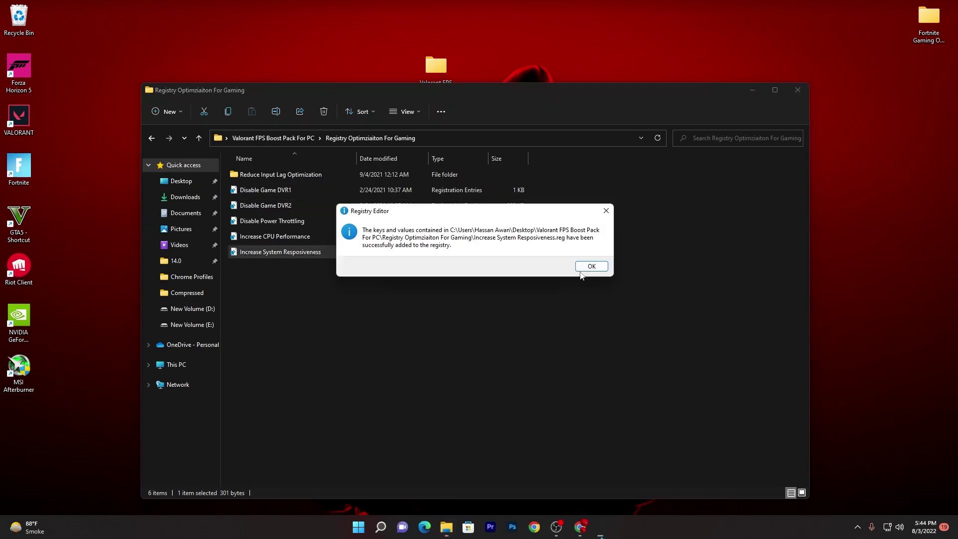
left_click(587, 266)
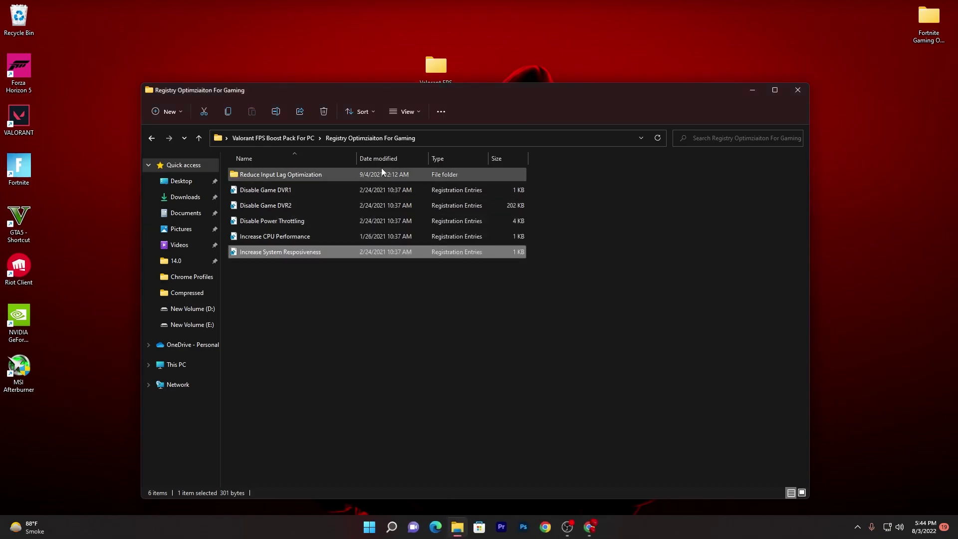
- Import the KeyBoard Optimization tweak from the Reduce Input Lag Optimization folder
double_click(289, 174)
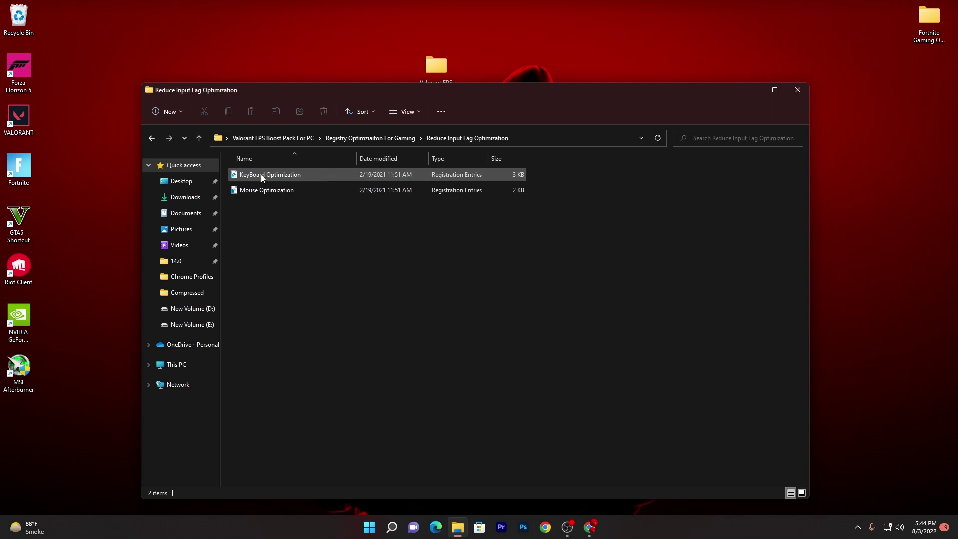
double_click(282, 175)
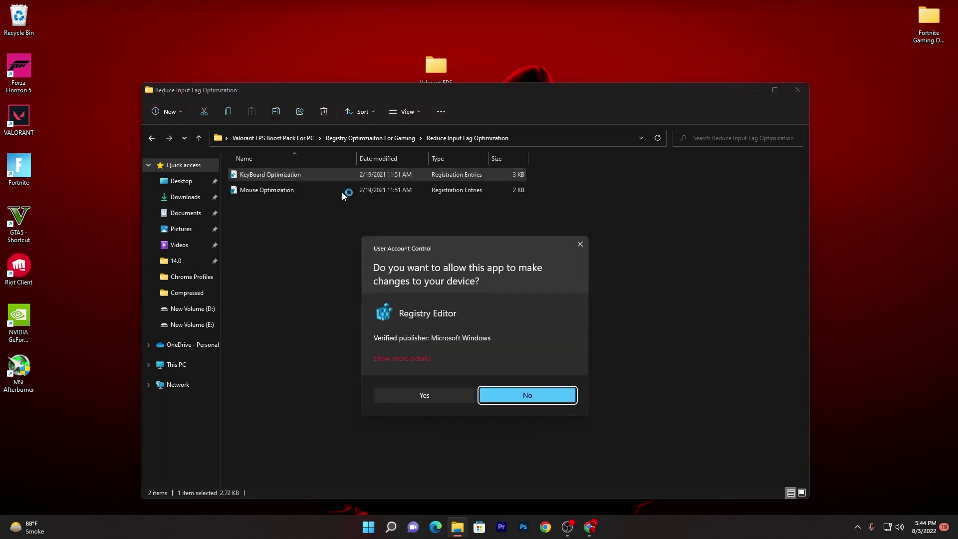
left_click(420, 397)
left_click(549, 278)
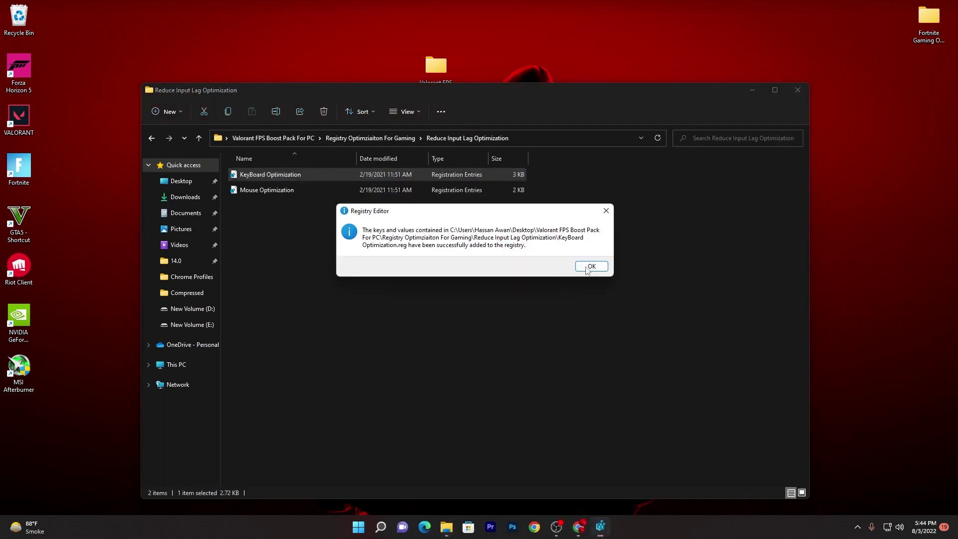
left_click(589, 268)
- Import the Mouse Optimization tweak and close the folder window
double_click(261, 191)
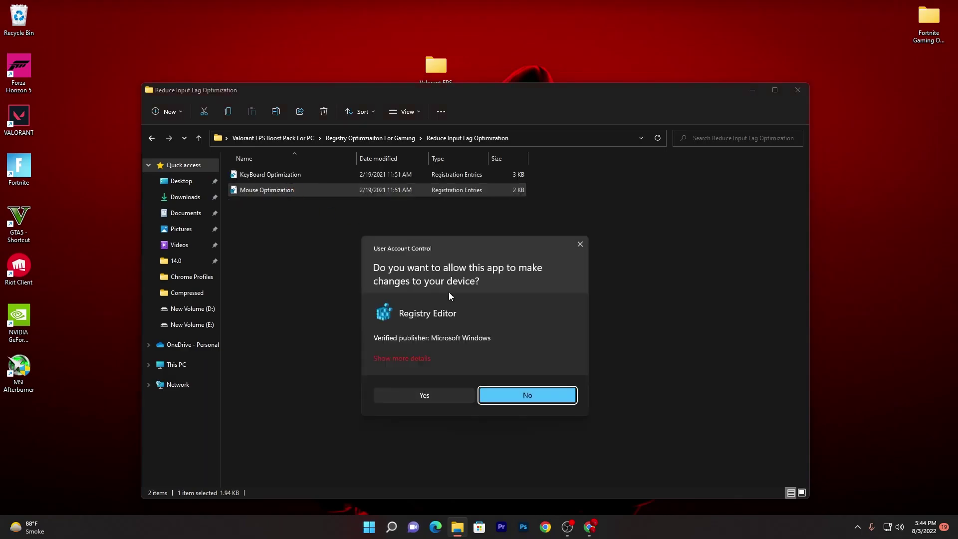
left_click(427, 396)
left_click(551, 279)
left_click(588, 267)
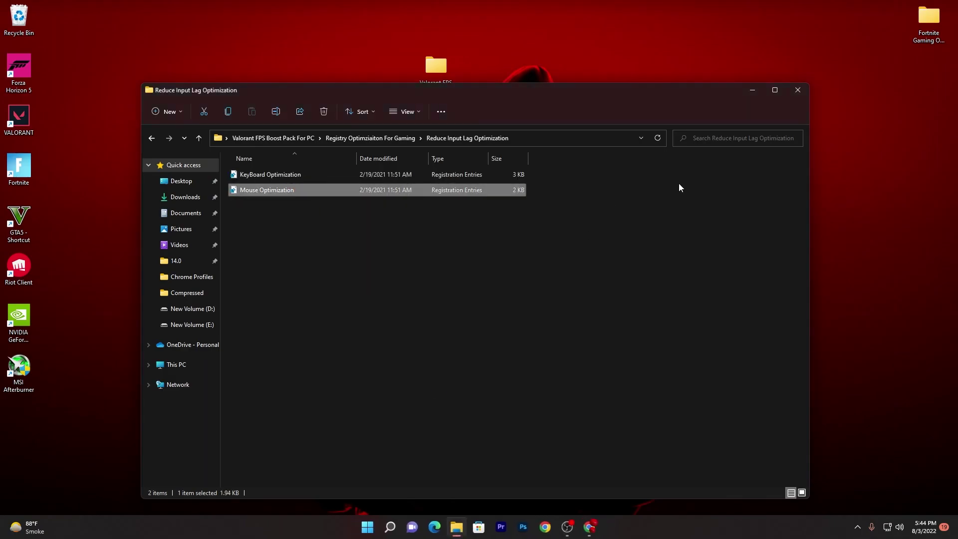
left_click(804, 93)
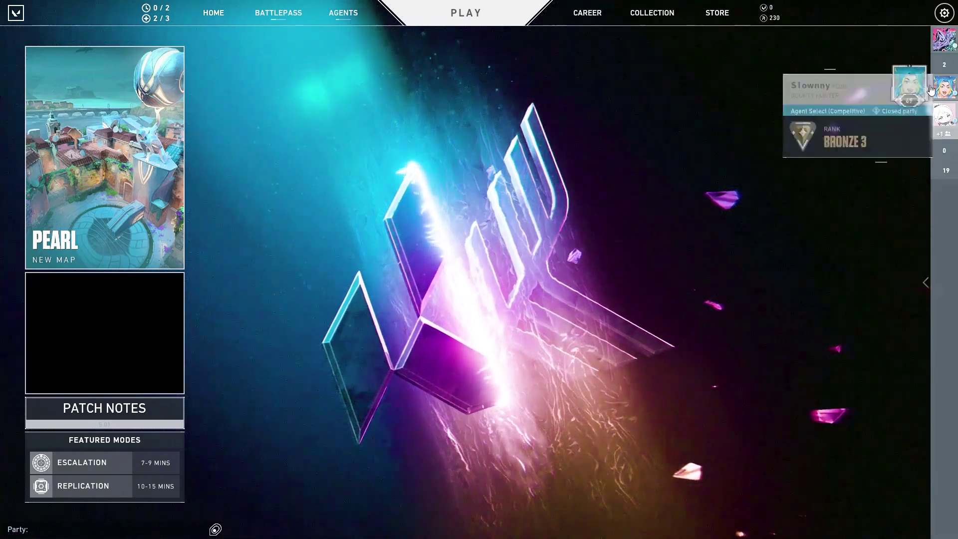
- In Video settings, turn Limit FPS on Battery, in Menus and in Background off
left_click(945, 21)
left_click(450, 202)
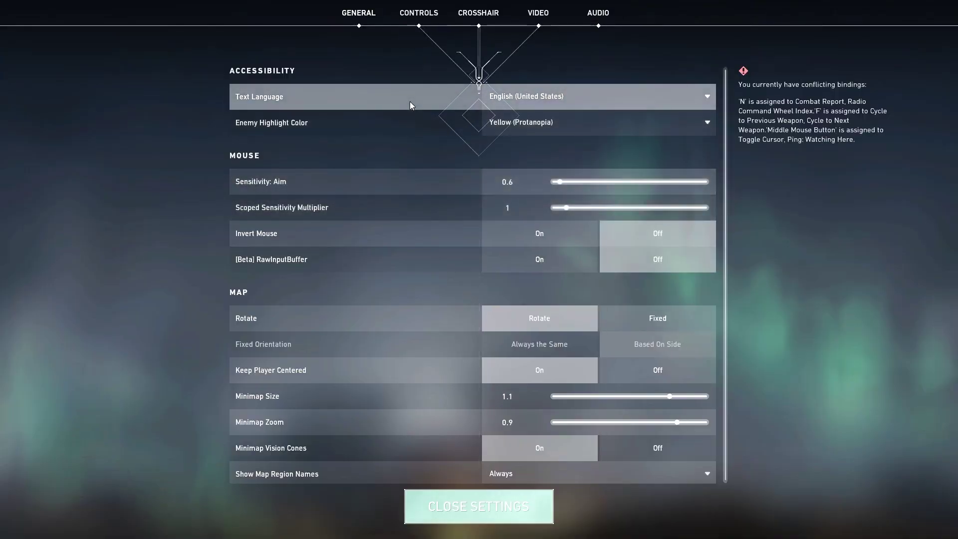
left_click(538, 13)
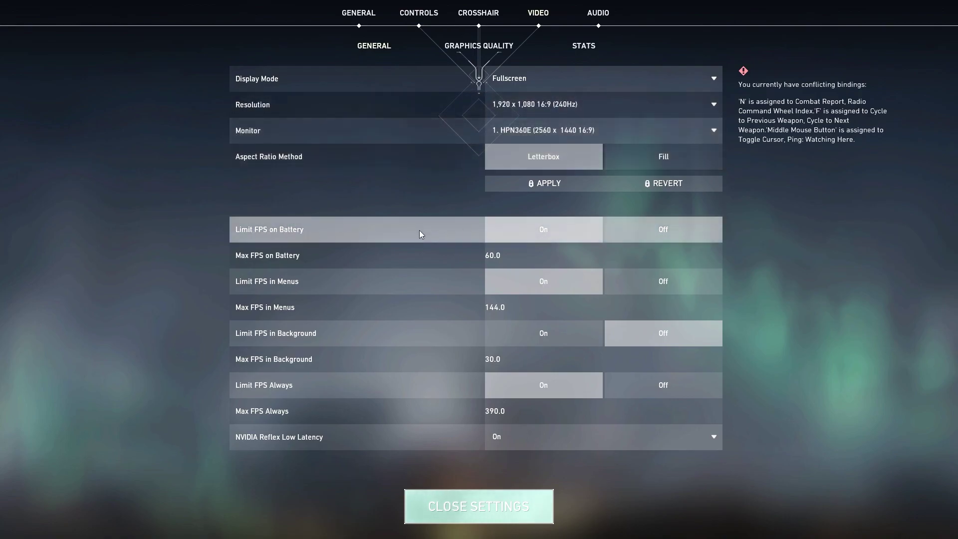
left_click(668, 231)
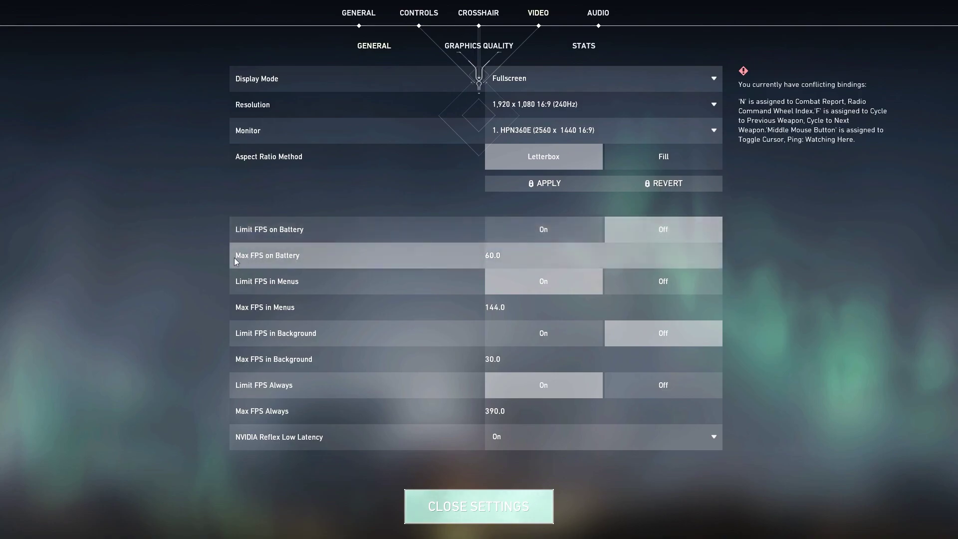
left_click(668, 277)
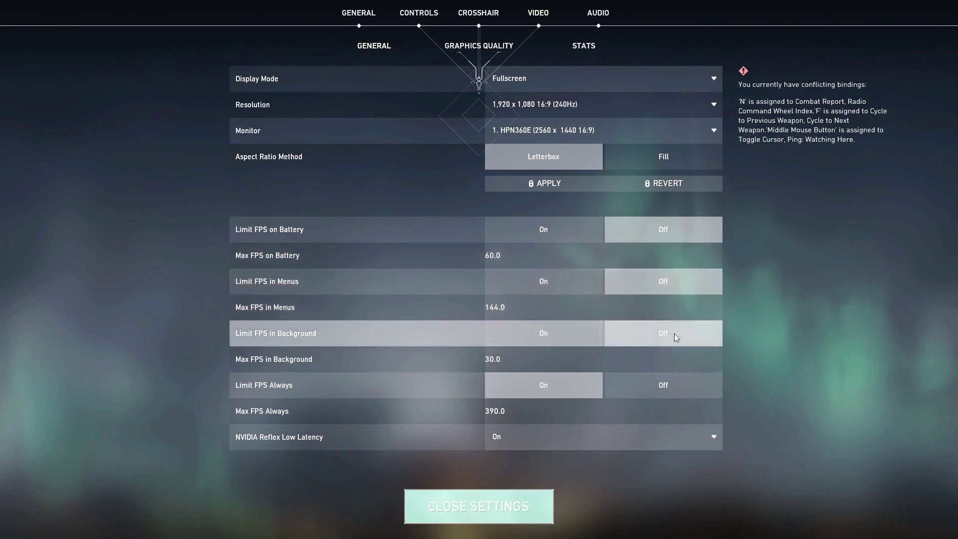
left_click(674, 333)
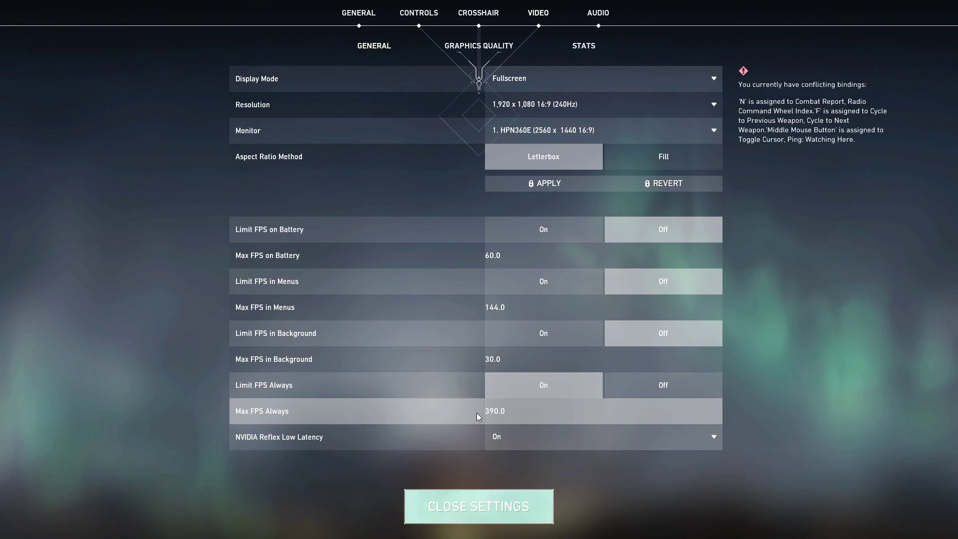
- Set Max FPS Always to 360 and NVIDIA Reflex Low Latency to On + Boost
left_click(503, 412)
left_click_drag(613, 407, 575, 411)
type("360")
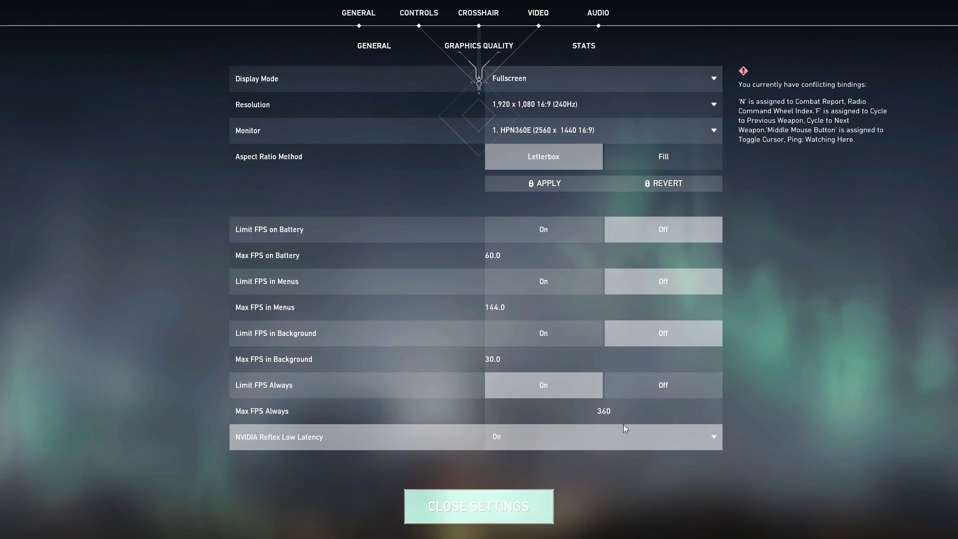
mouse_move(275, 435)
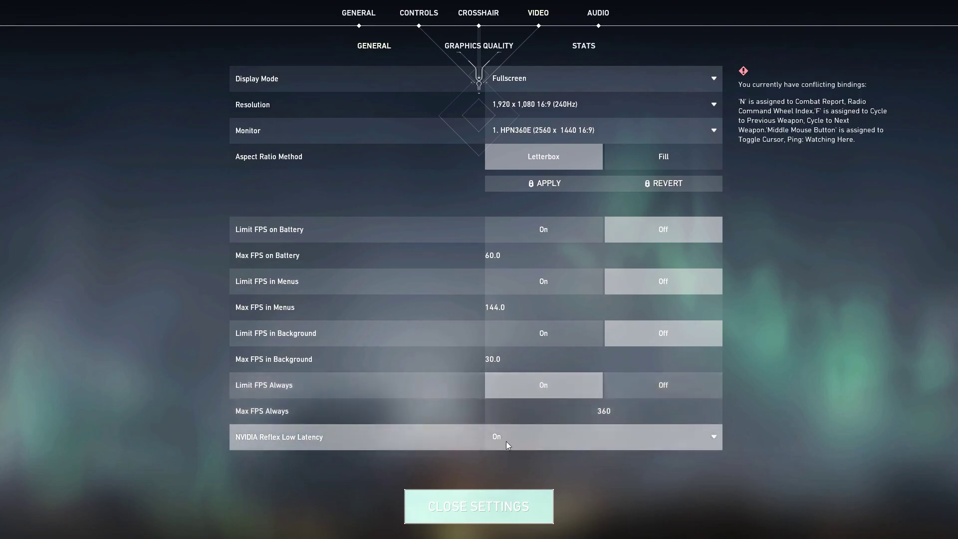
left_click(521, 436)
left_click(499, 472)
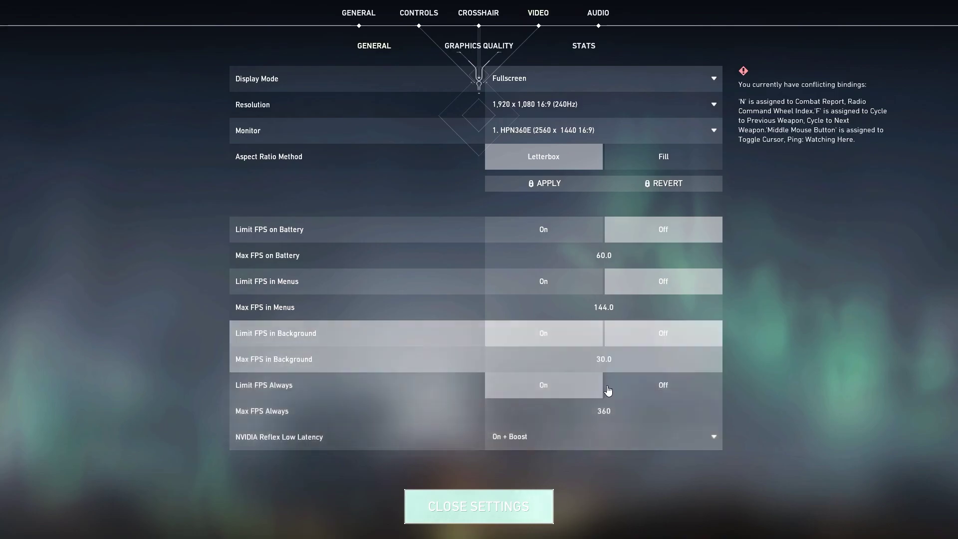
left_click(467, 49)
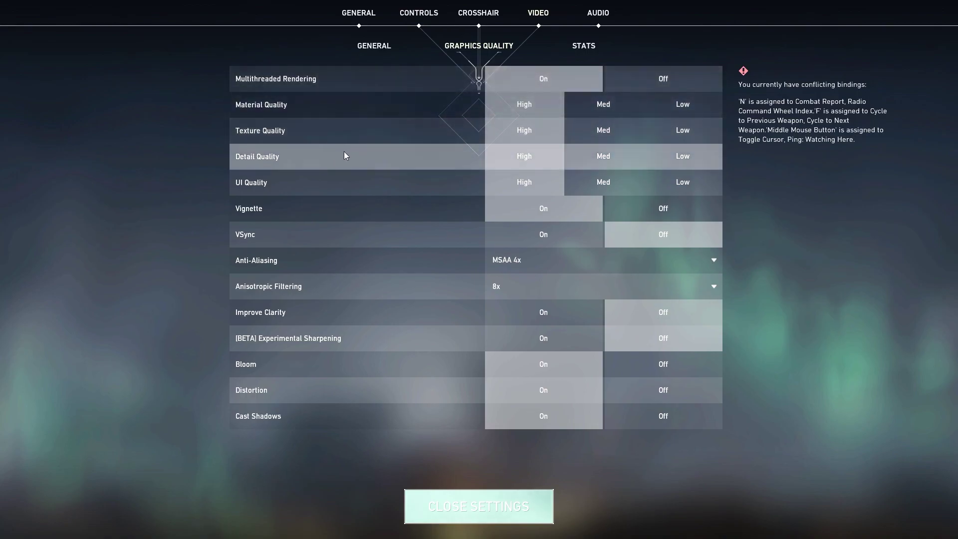
- Set Material, Texture, Detail and UI Quality to Low and turn Vignette off
left_click(693, 112)
left_click(692, 131)
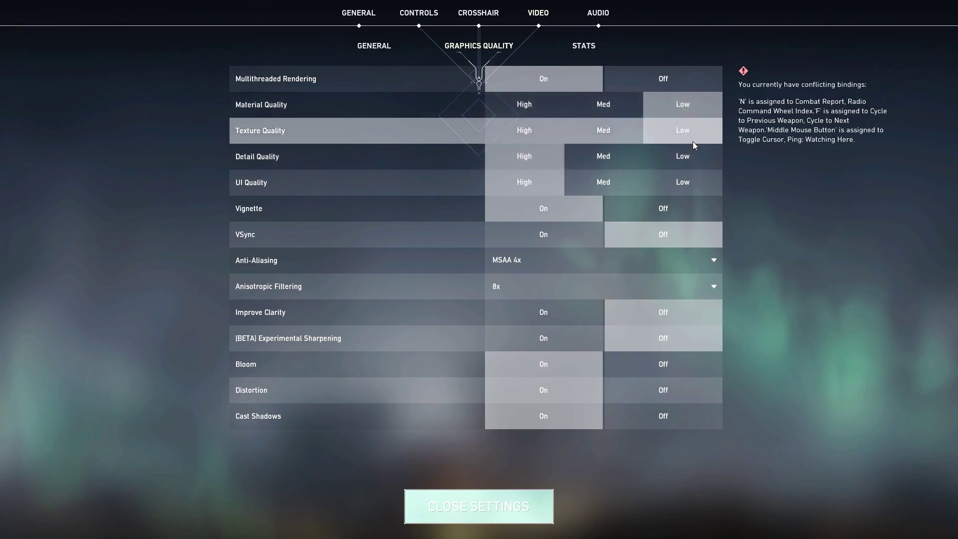
left_click(688, 156)
left_click(684, 173)
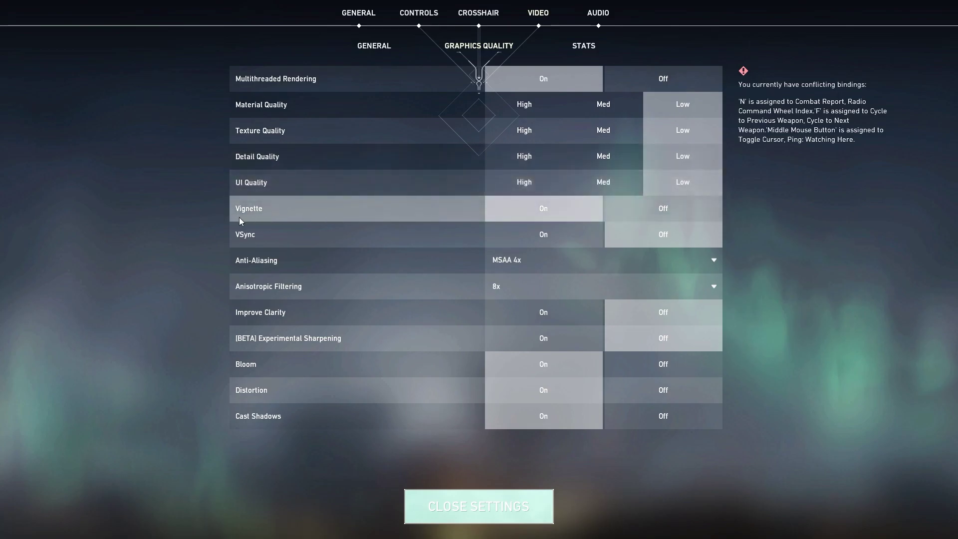
left_click(657, 210)
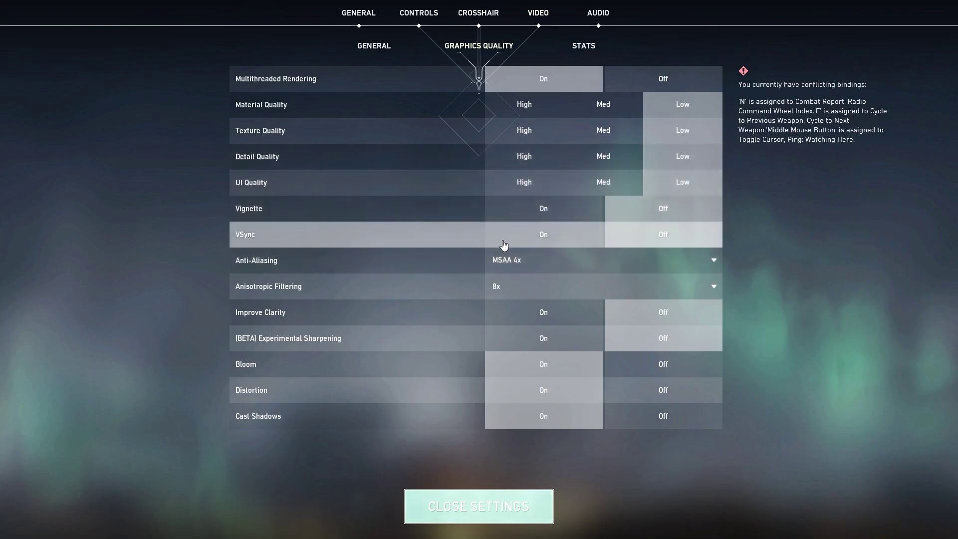
- Set anti-aliasing to None, anisotropic filtering to 1x, and turn Bloom and Cast Shadows off
left_click(539, 260)
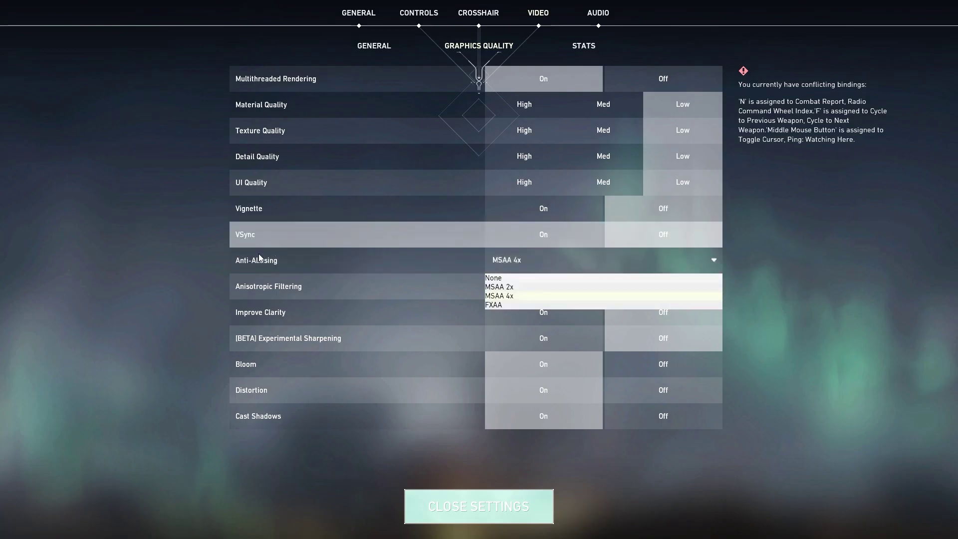
left_click(493, 278)
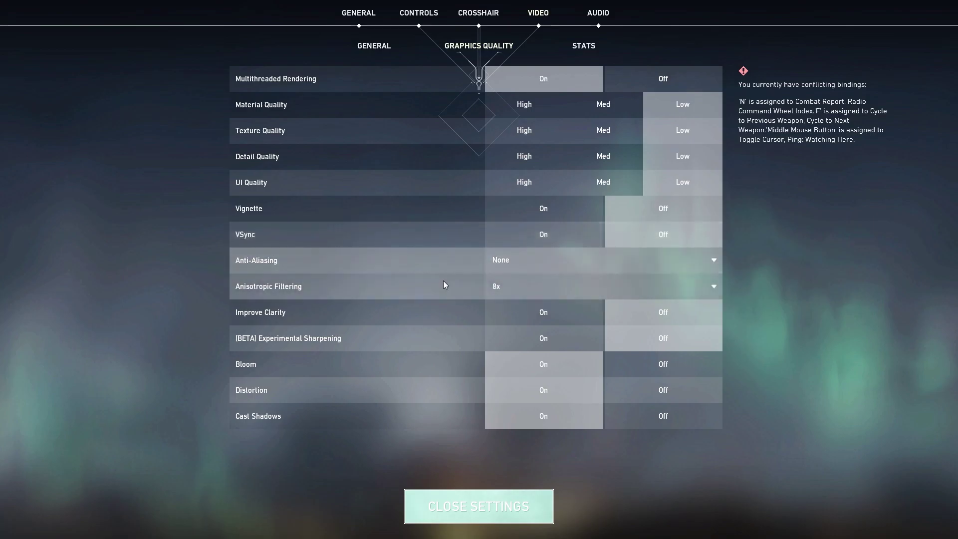
left_click(531, 286)
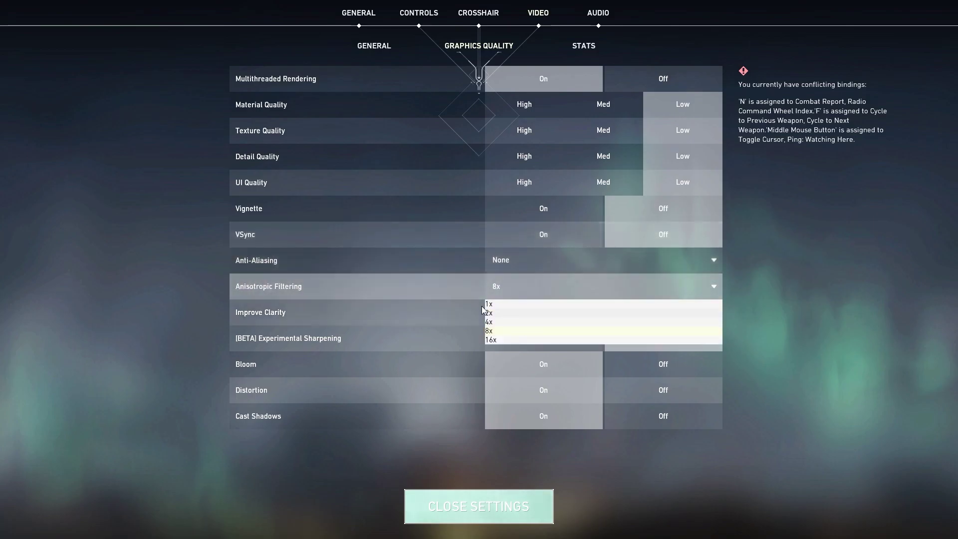
left_click(503, 305)
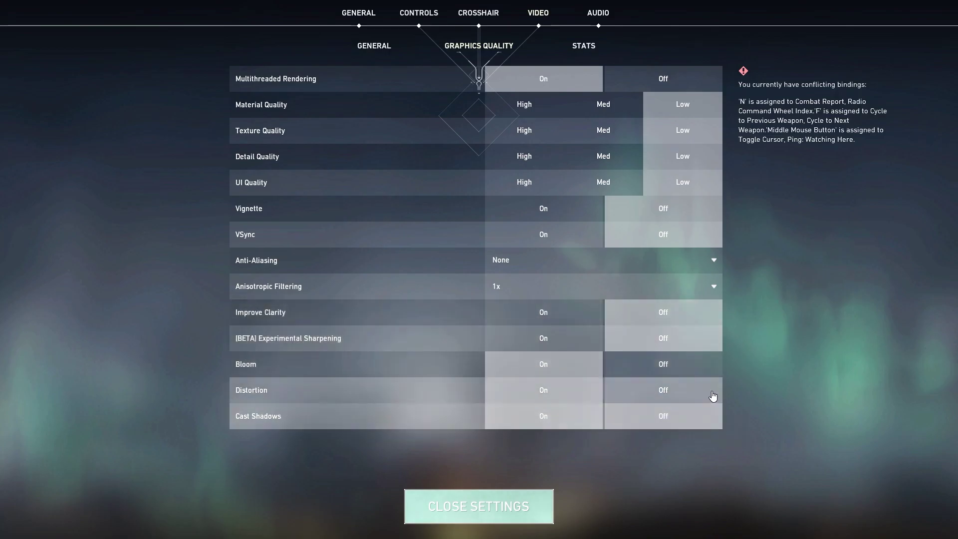
left_click(653, 369)
left_click(660, 412)
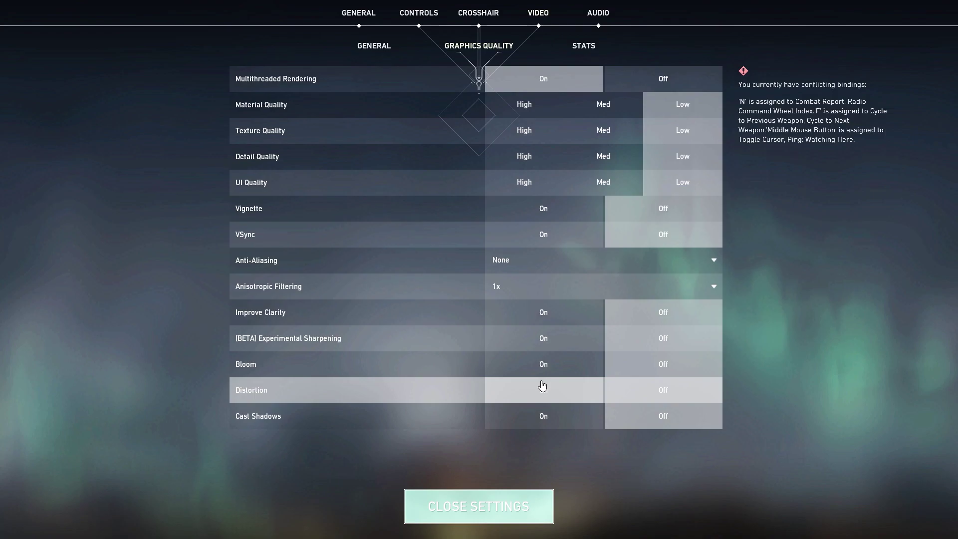
left_click(473, 499)
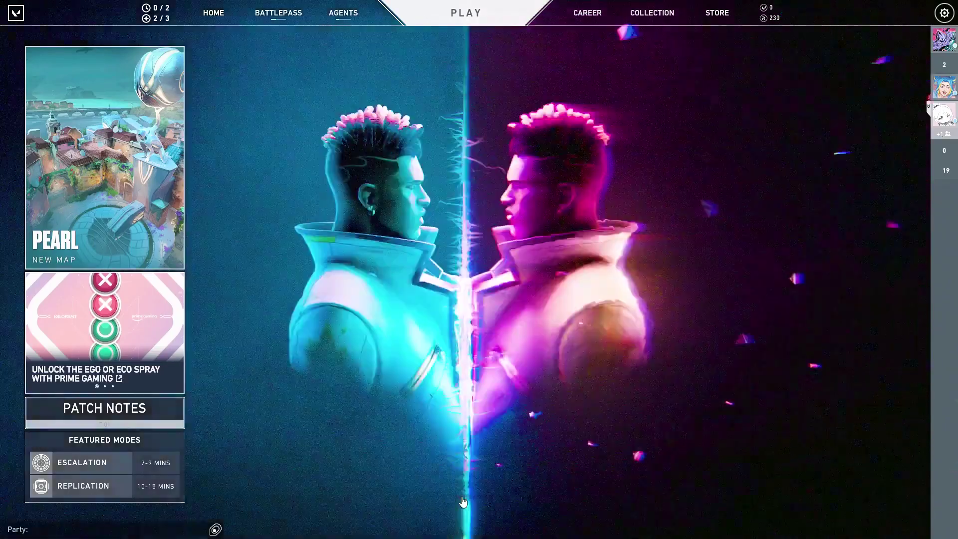